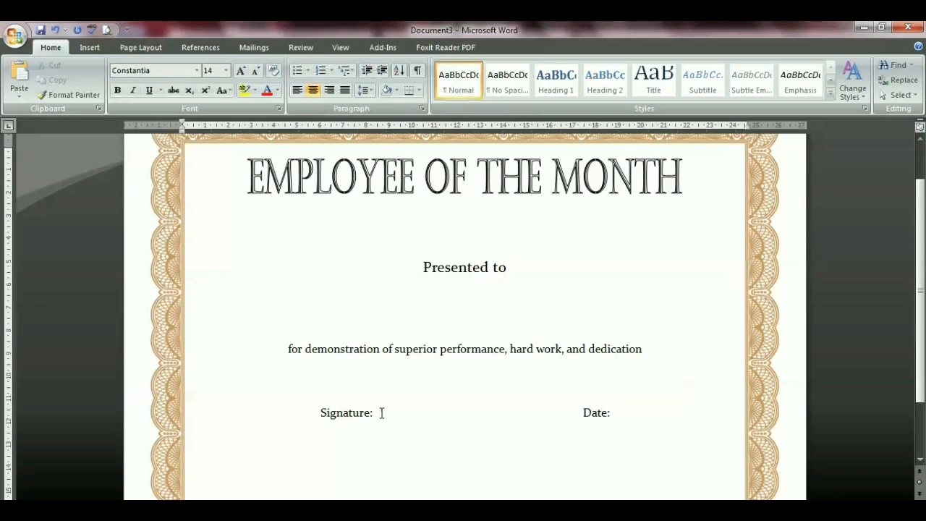
Step: Add underlined blank spaces after the "Signature:" and "Date:" labels to make fill-in lines
drag(377, 413, 490, 419)
click(149, 90)
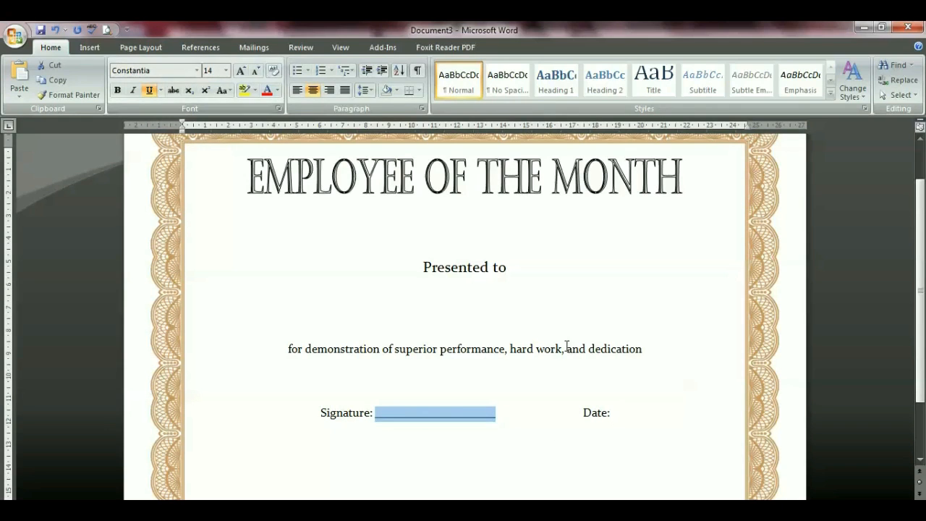
click(613, 412)
key(Tab)
key(Tab)
key(Tab)
key(Tab)
key(Tab)
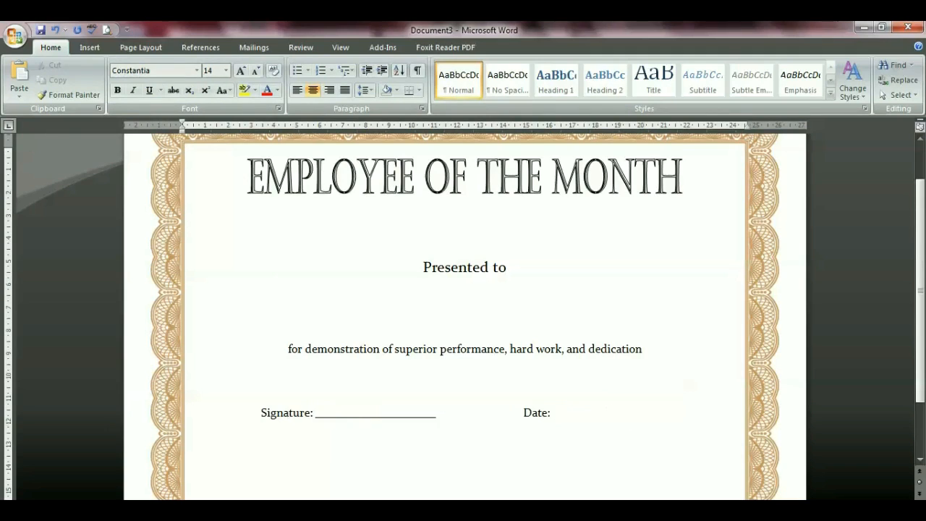
key(Tab)
drag(538, 412, 662, 411)
click(149, 90)
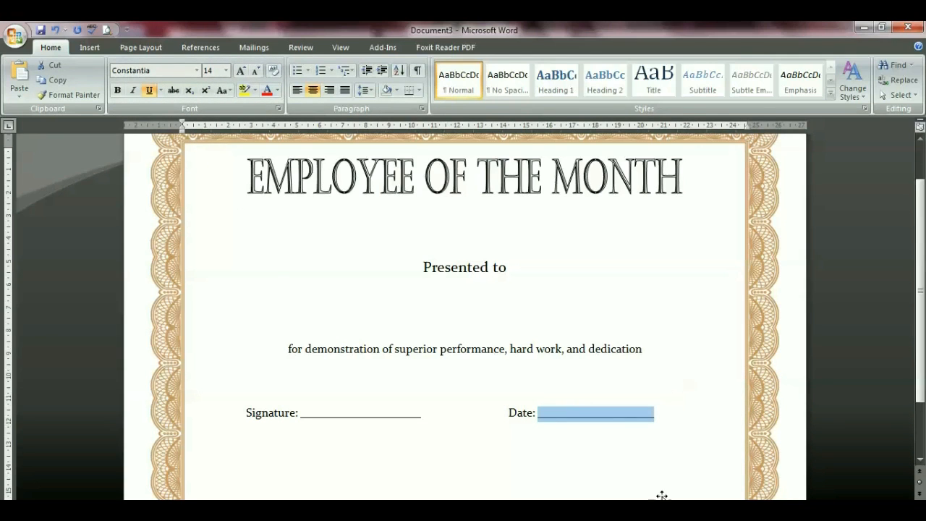
Step: Fill the EMPLOYEE OF THE MONTH WordArt title with Orange, Accent 6, Lighter 40%
click(463, 174)
click(467, 65)
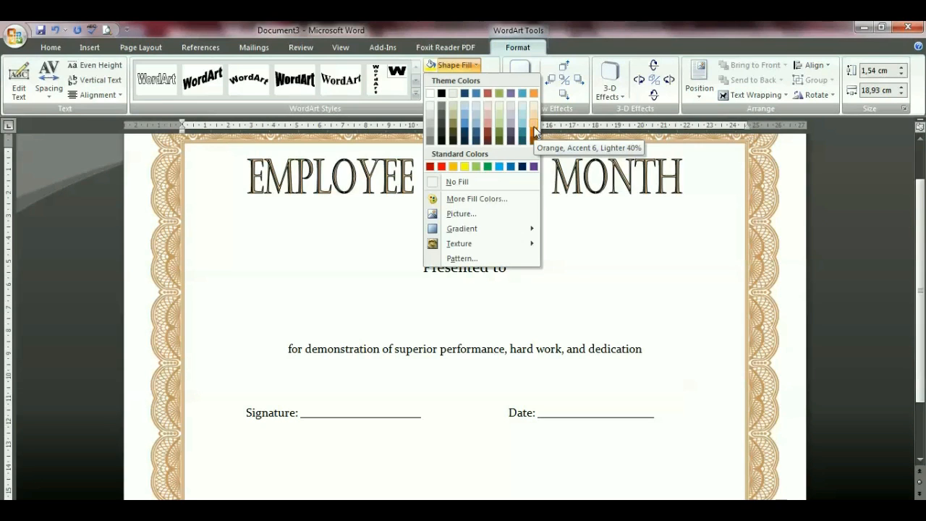
click(536, 132)
click(460, 80)
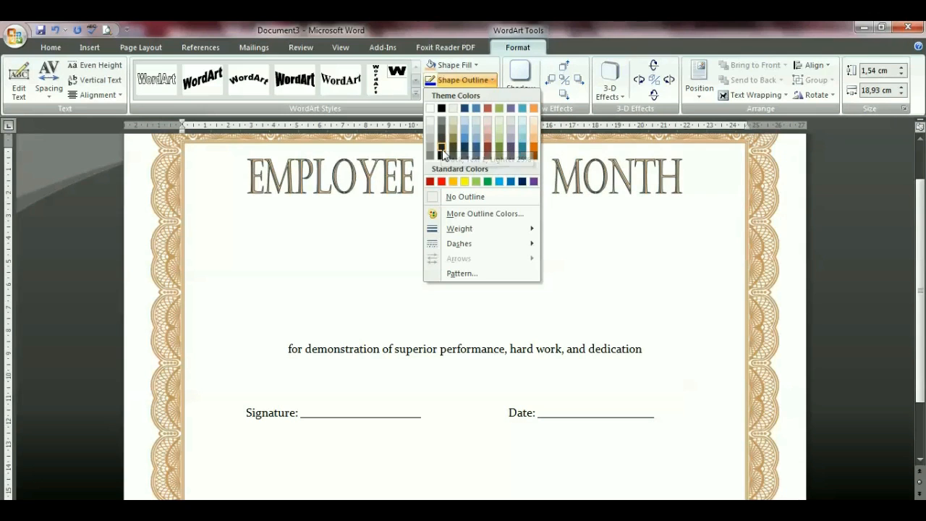
click(553, 199)
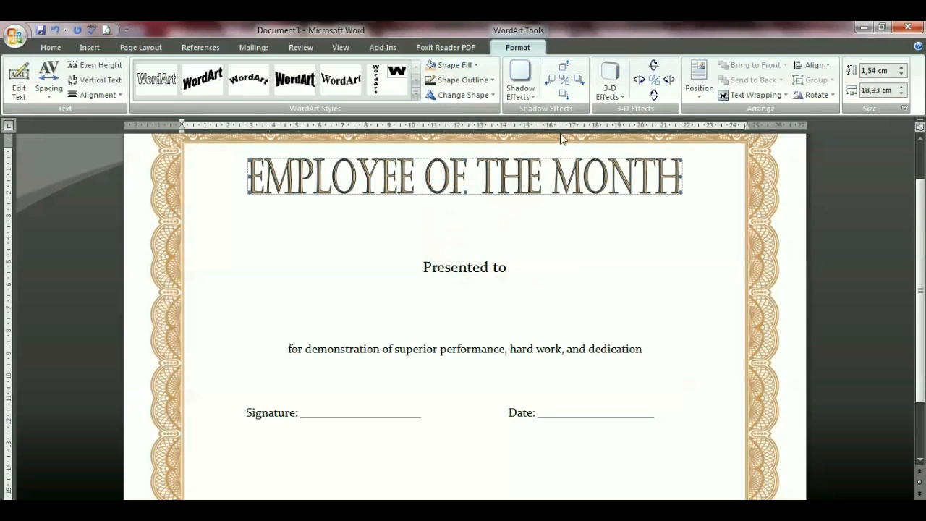
Step: Apply the fifth drop shadow style to the WordArt title and deselect it
click(522, 78)
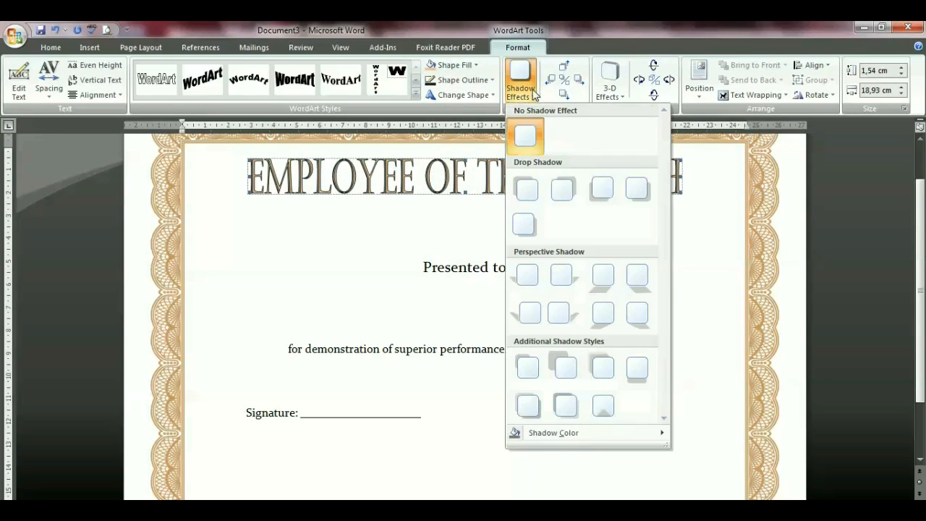
click(528, 227)
scroll(672, 253, up, 1)
scroll(672, 262, down, 1)
click(306, 211)
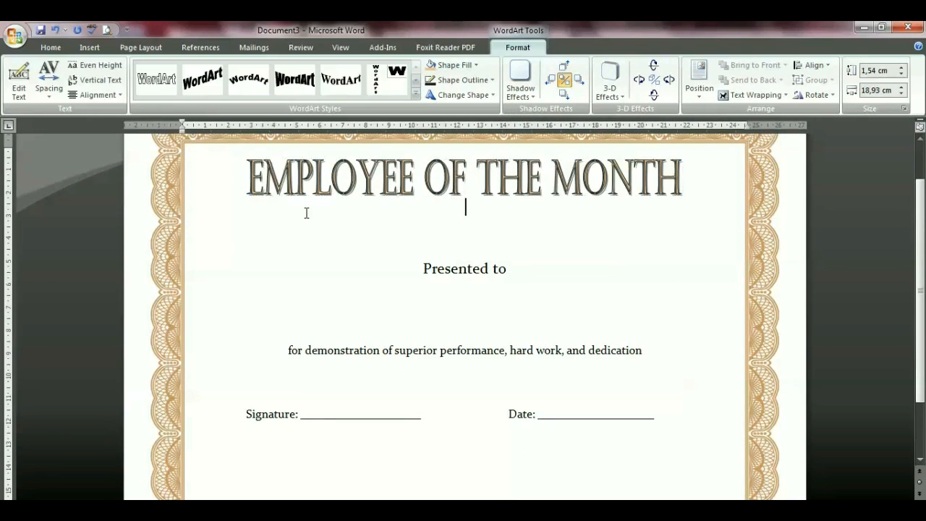
Step: Draw a straight line about 19.23 cm wide beneath the title and set its height to 0 cm
click(94, 50)
click(205, 78)
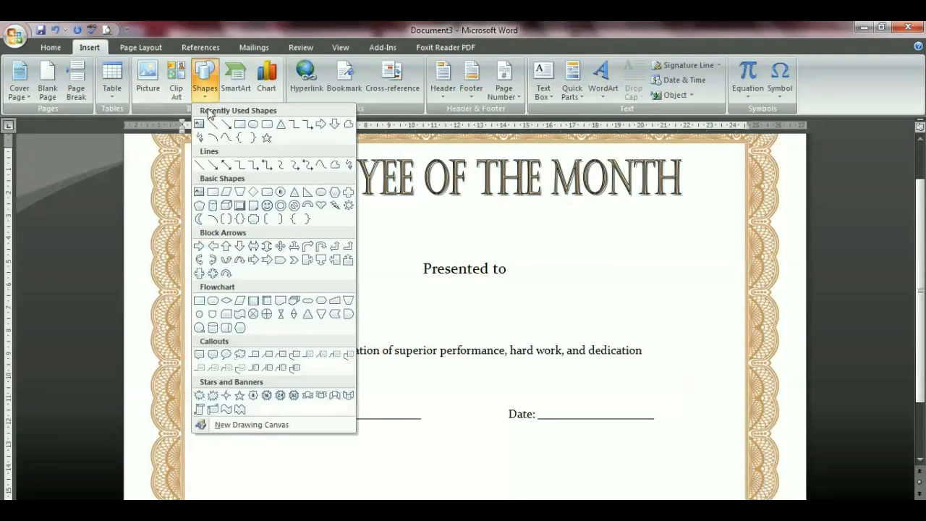
click(213, 126)
drag(244, 203, 686, 206)
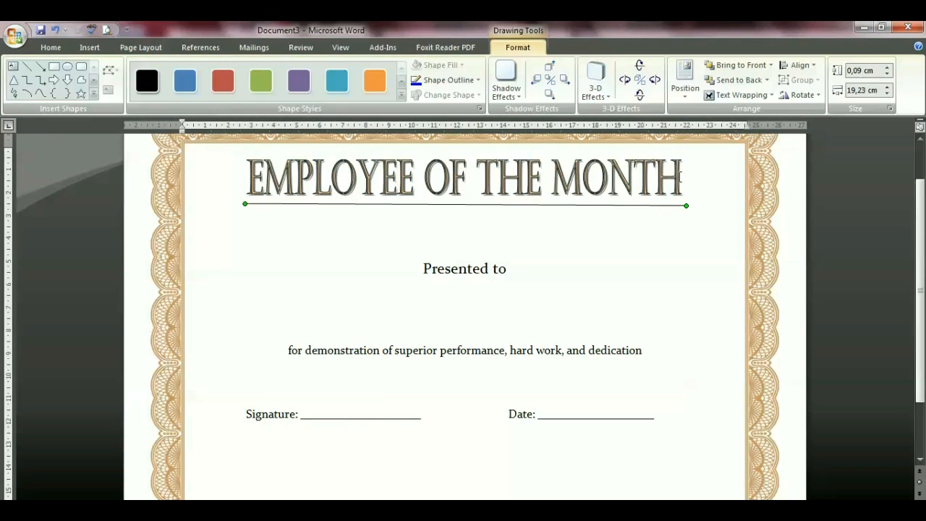
click(888, 74)
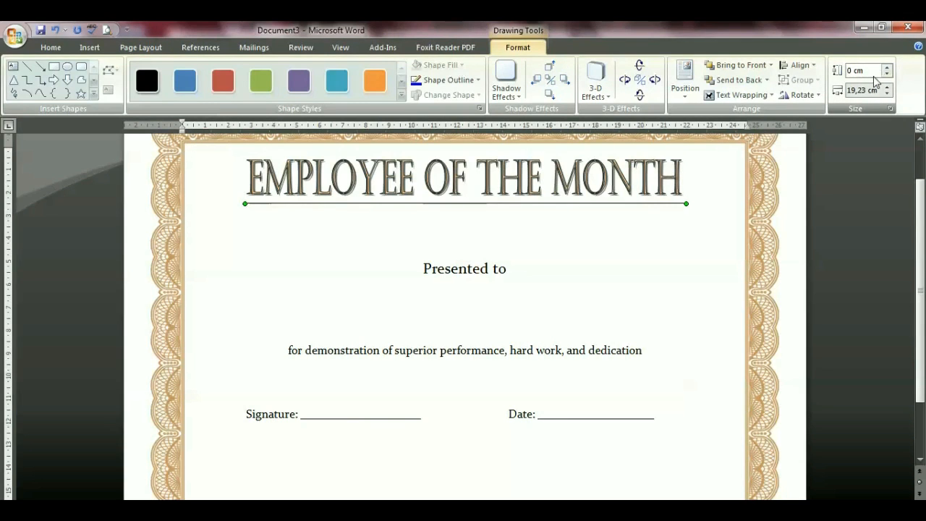
Step: Set the weight of the line under the title to 1.5 pt and move the line slightly lower
right_click(636, 203)
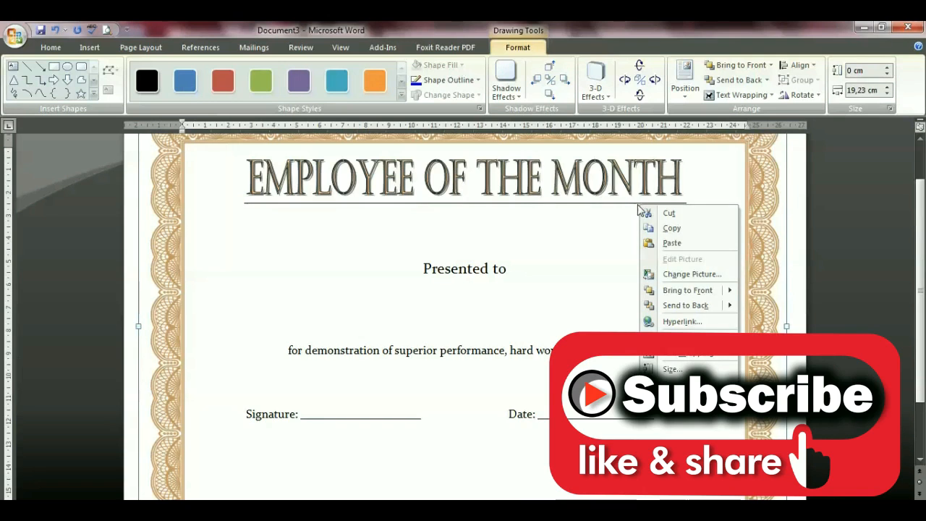
click(635, 204)
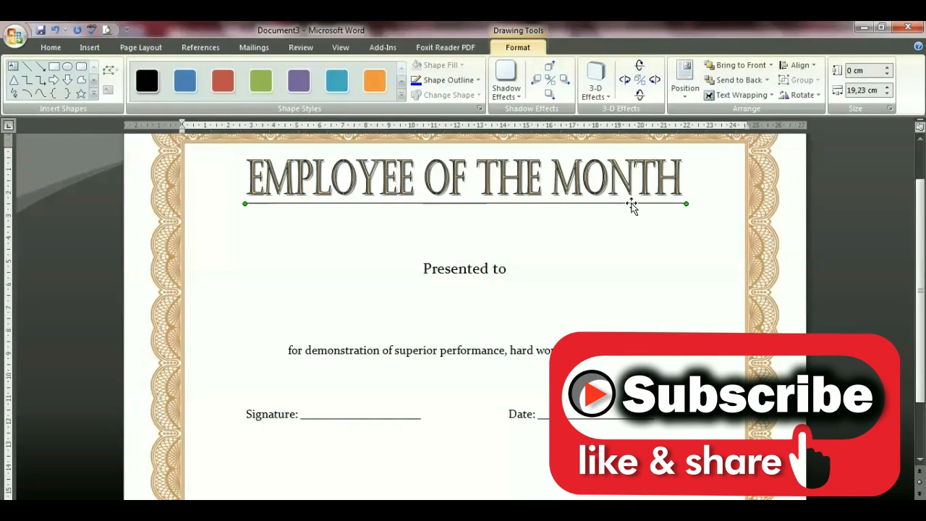
right_click(635, 205)
click(688, 384)
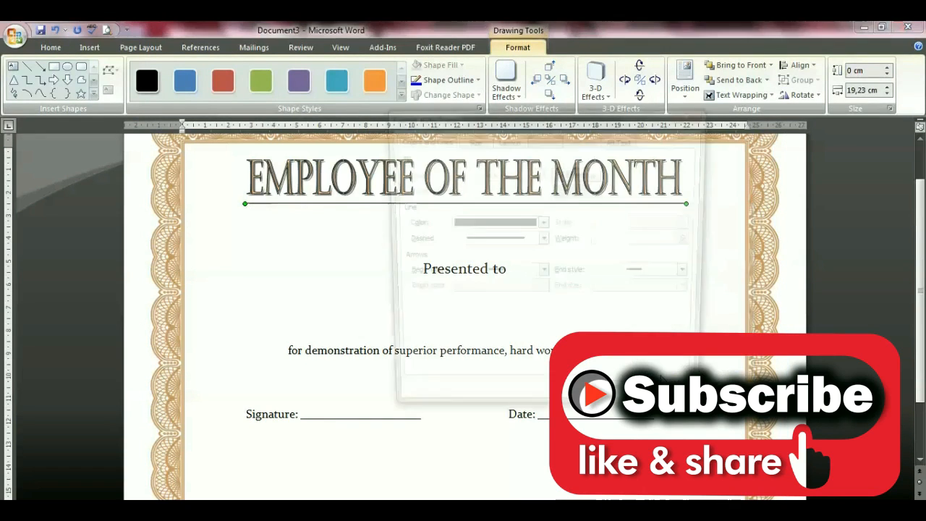
click(693, 237)
click(694, 237)
click(693, 237)
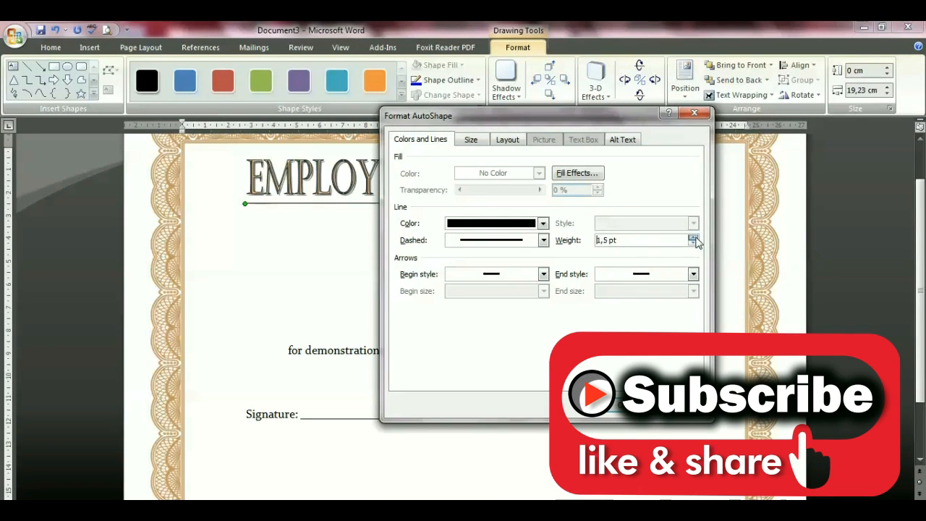
click(615, 402)
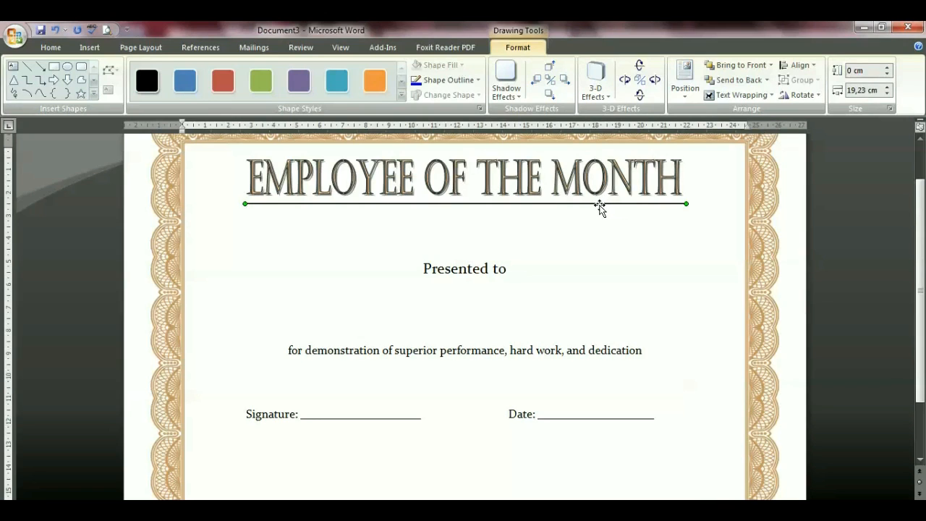
drag(597, 209, 598, 210)
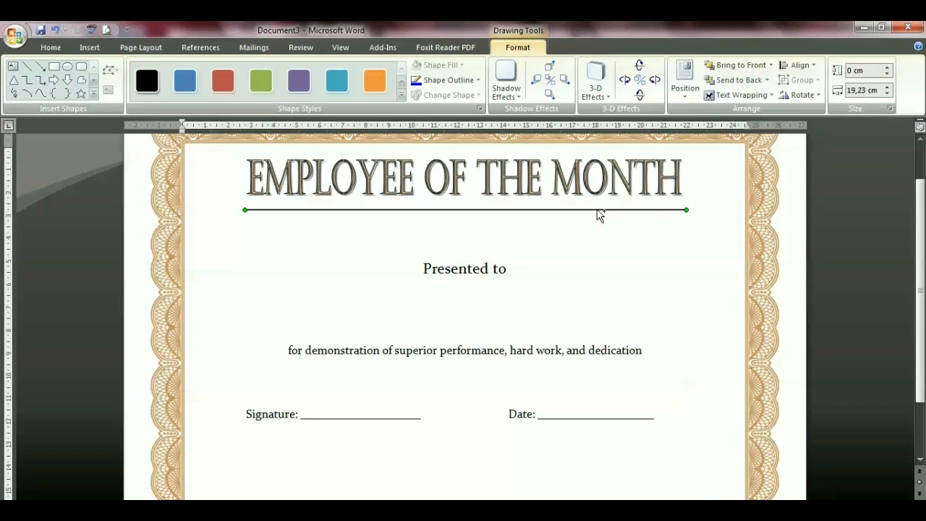
Step: Duplicate the line under the title and set the copy's width to 21 cm
right_click(597, 210)
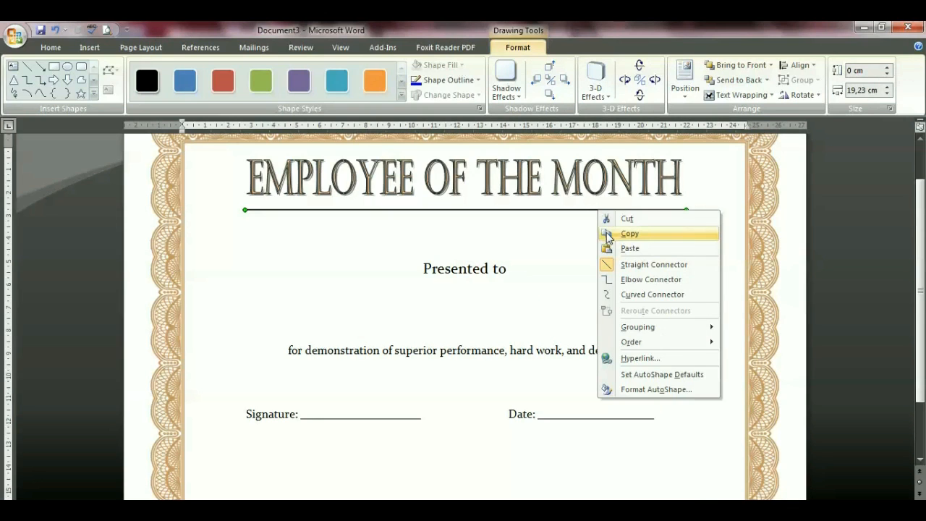
click(608, 233)
right_click(608, 235)
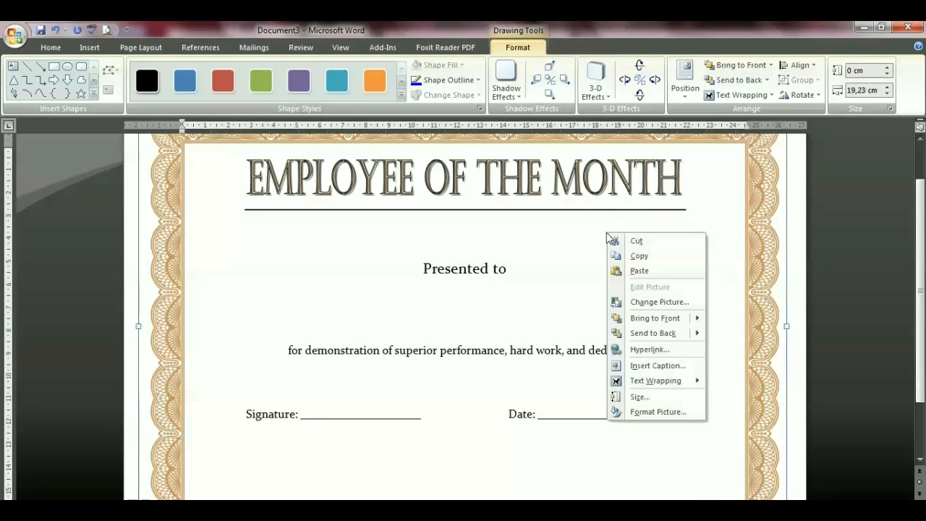
click(617, 271)
click(887, 87)
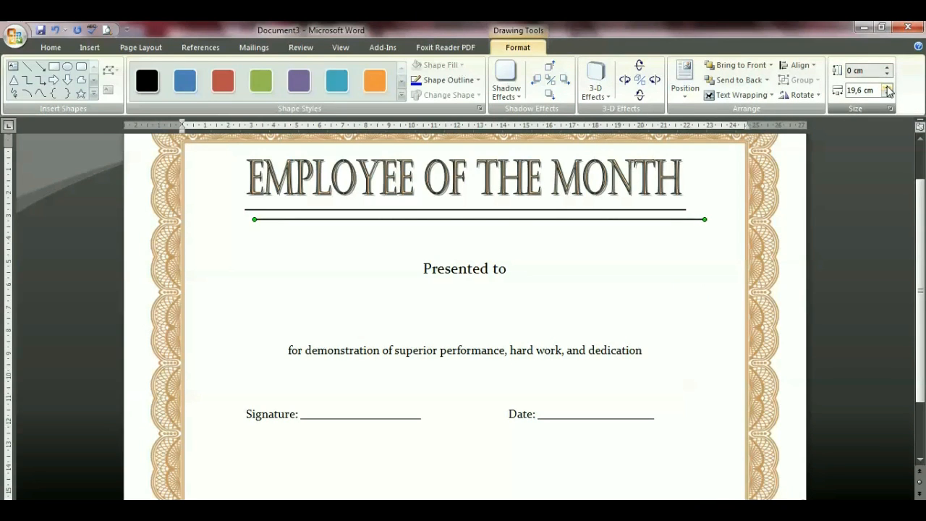
click(888, 87)
click(887, 86)
click(888, 87)
click(887, 86)
click(887, 87)
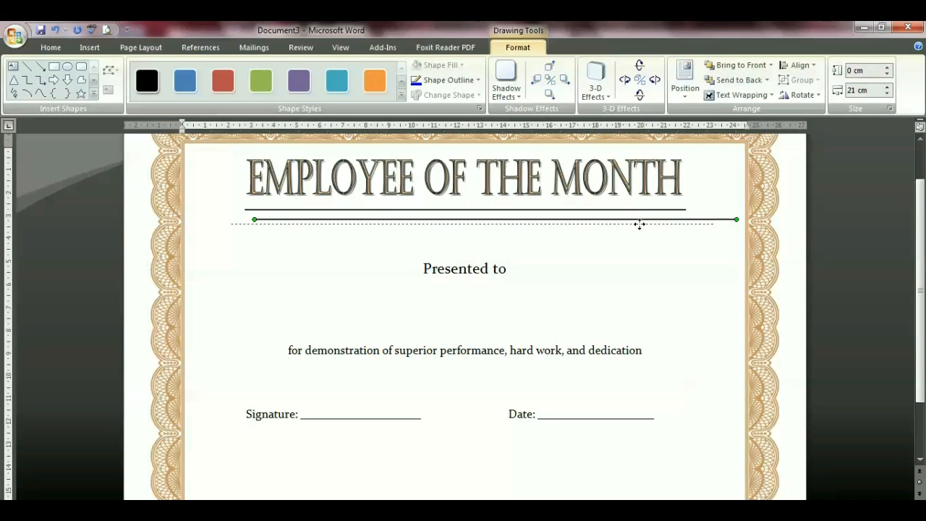
Step: Position the longer line centered just beneath the shorter line under the title
drag(634, 217, 636, 218)
key(ctrl+z)
key(ctrl+Up)
key(ctrl+Up)
key(ctrl+Up)
key(ctrl+Up)
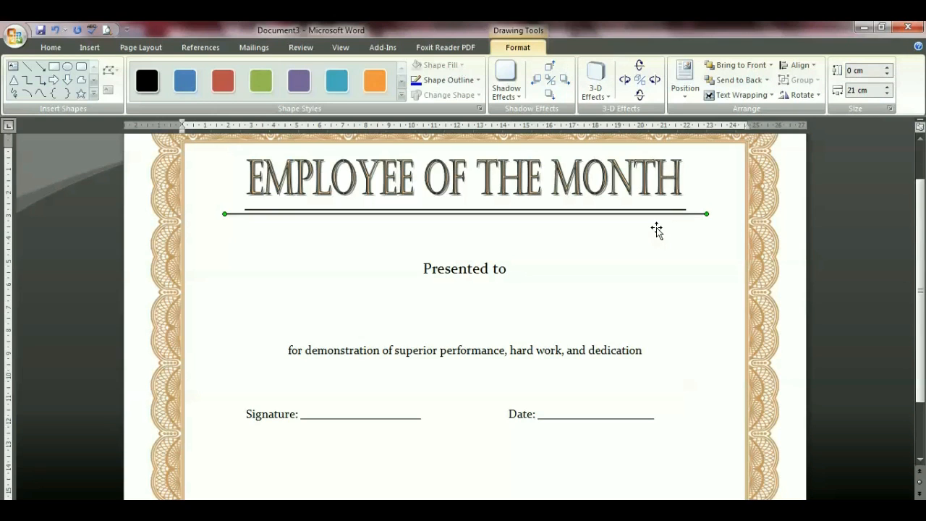
Step: Deselect the line and insert an empty paragraph above the "Presented to" text
click(789, 218)
scroll(593, 300, up, 2)
scroll(590, 302, down, 5)
scroll(589, 301, up, 5)
scroll(593, 300, down, 2)
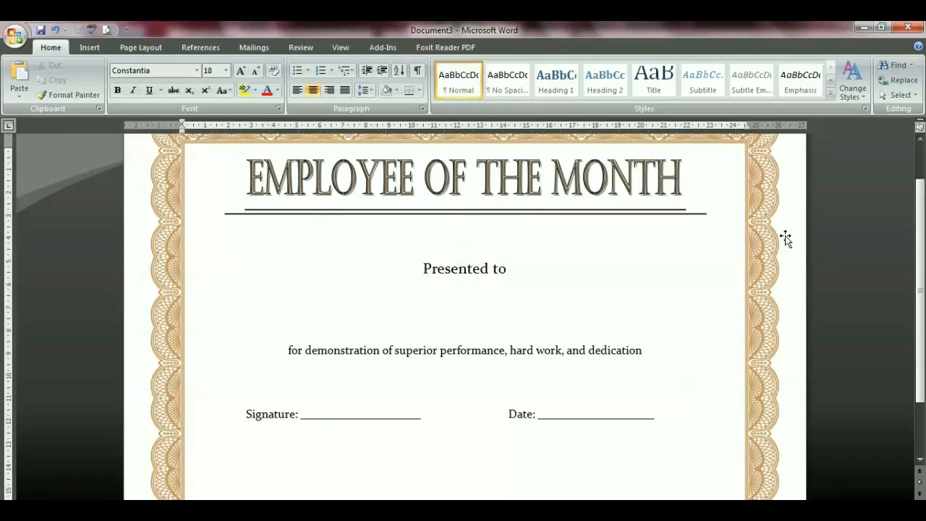
key(Return)
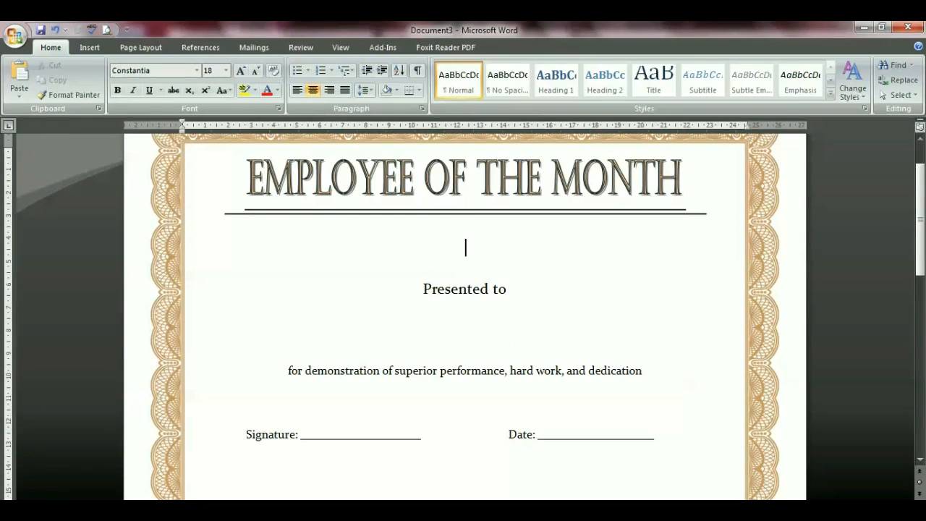
Step: Insert an 8-point star of default size and center it between the title lines and "Presented to"
click(87, 48)
click(204, 75)
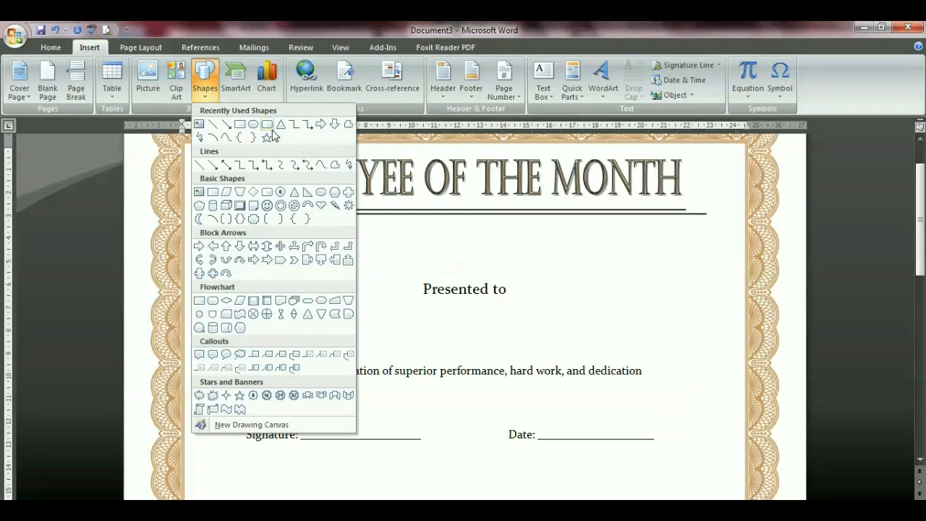
click(253, 396)
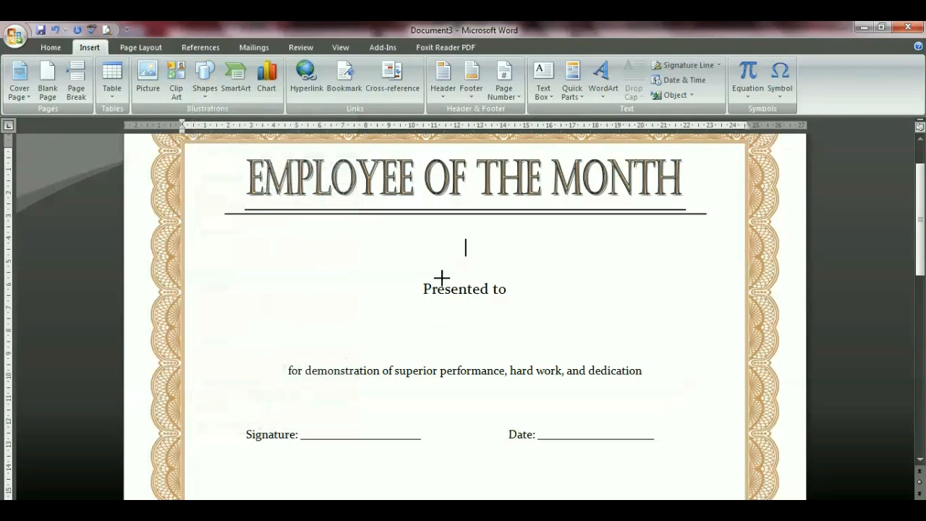
click(464, 232)
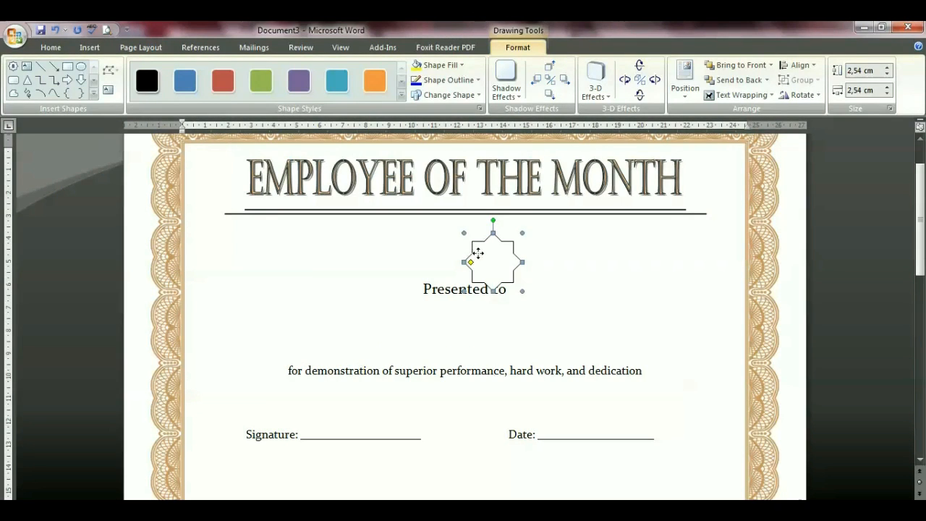
drag(454, 243, 450, 243)
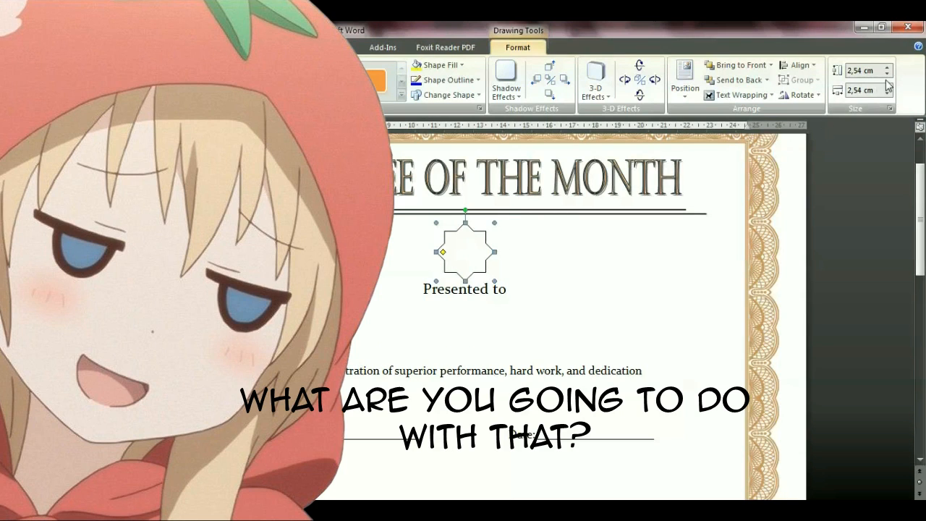
Step: Set the star's height and width to 2.5 cm and check how it fits on the certificate
click(886, 74)
click(887, 93)
scroll(812, 194, down, 3)
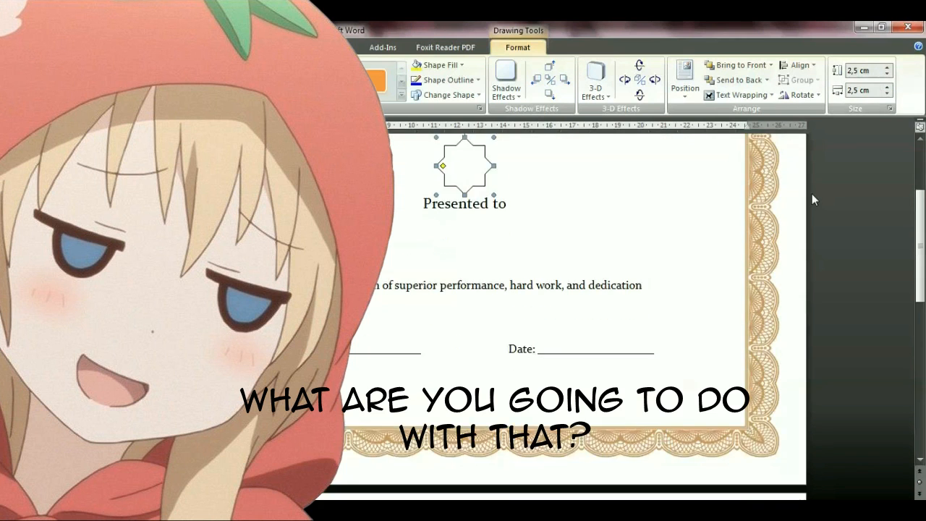
scroll(811, 194, up, 4)
scroll(812, 194, down, 2)
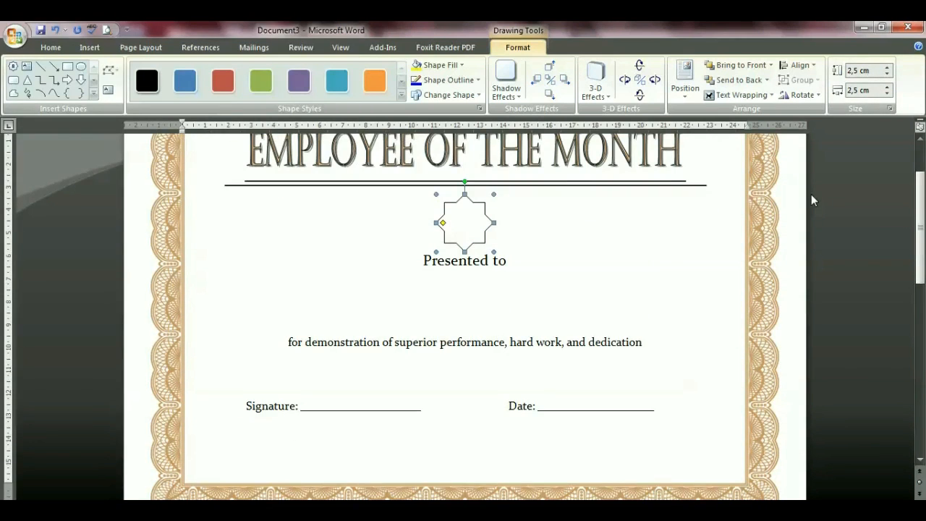
scroll(811, 194, up, 3)
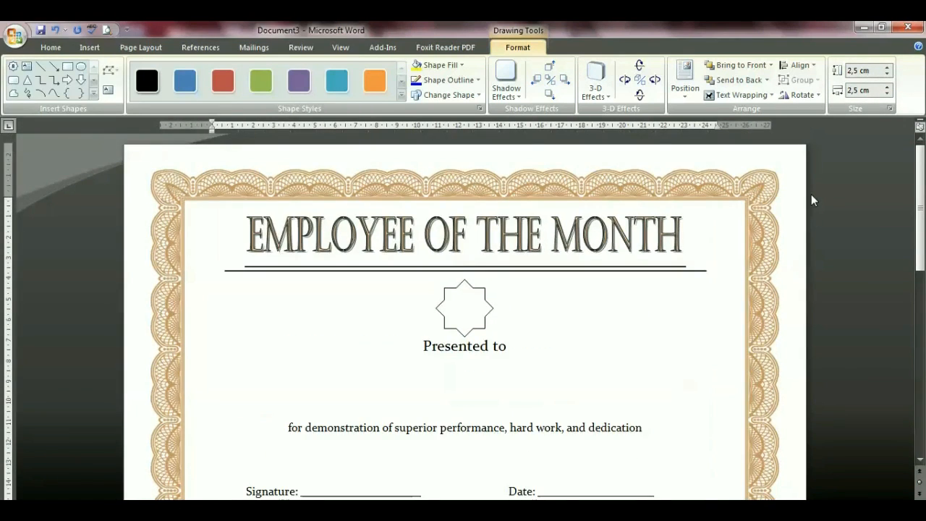
scroll(812, 194, down, 2)
scroll(650, 256, down, 1)
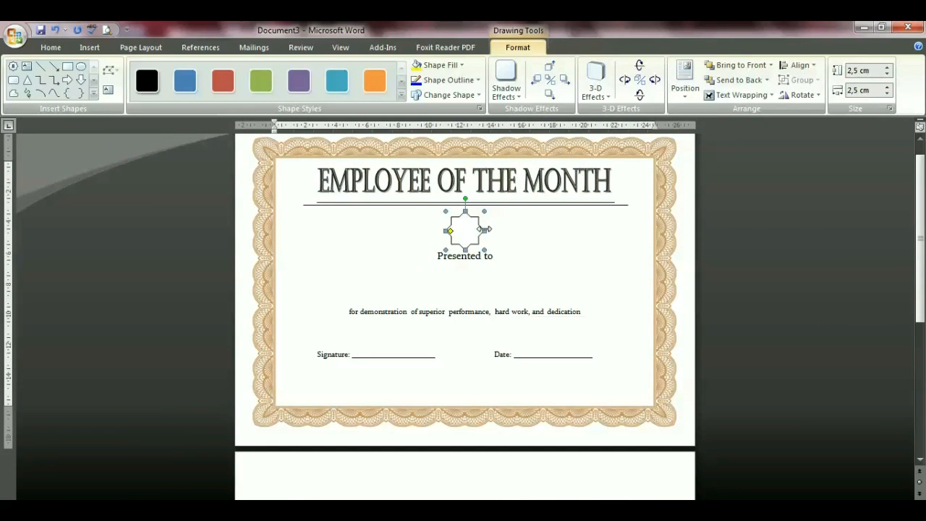
Step: Shrink the star to about 2.1 cm high by 2.22 cm wide and center it above "Presented to"
drag(481, 246, 481, 244)
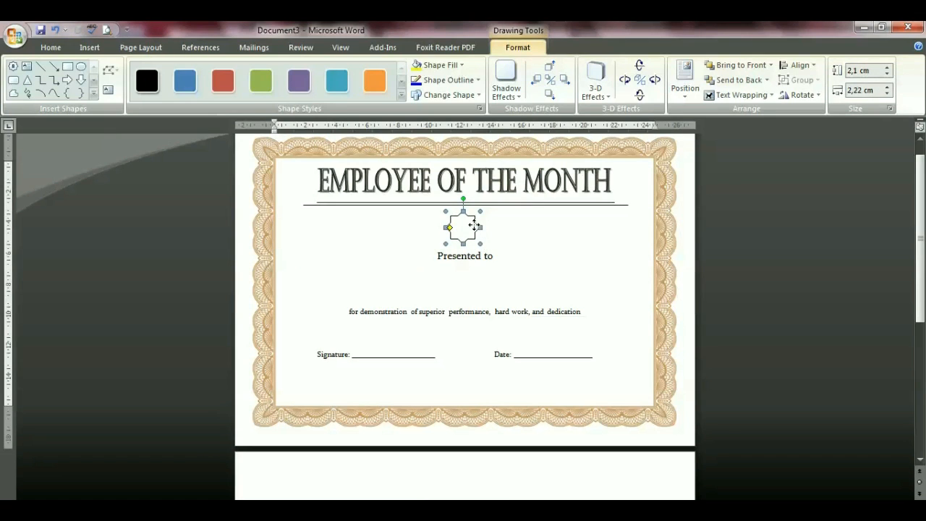
drag(477, 226, 481, 227)
key(ctrl+z)
Step: Fill the star with a light orange theme color matching the certificate border
click(443, 64)
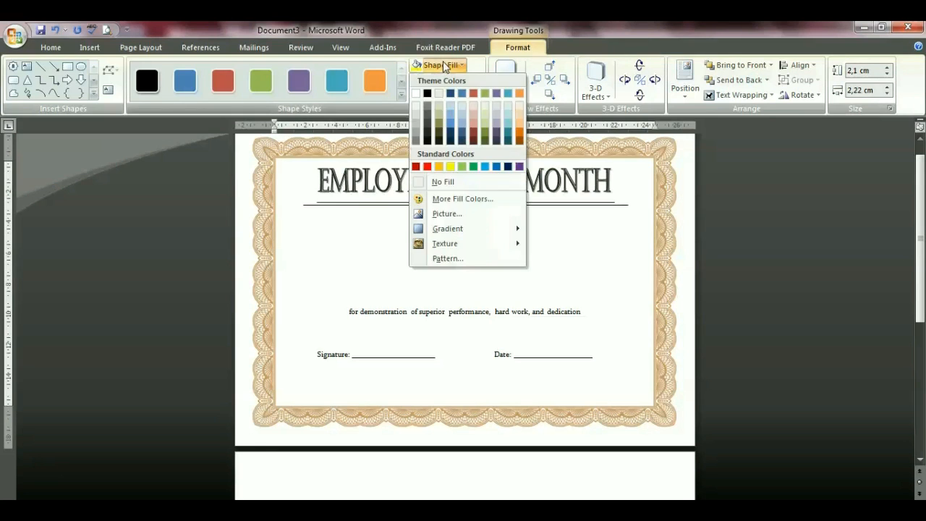
click(519, 116)
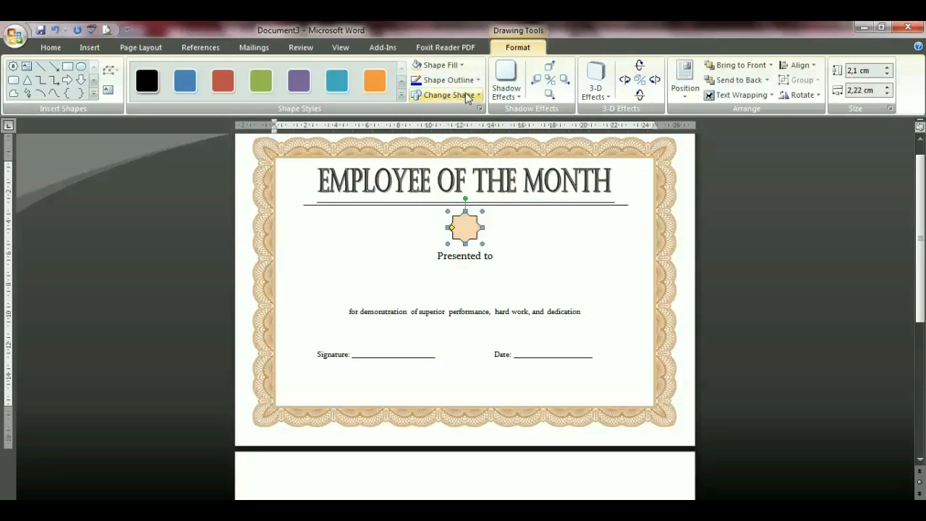
Step: Change the star's outline to standard yellow
click(463, 80)
click(519, 129)
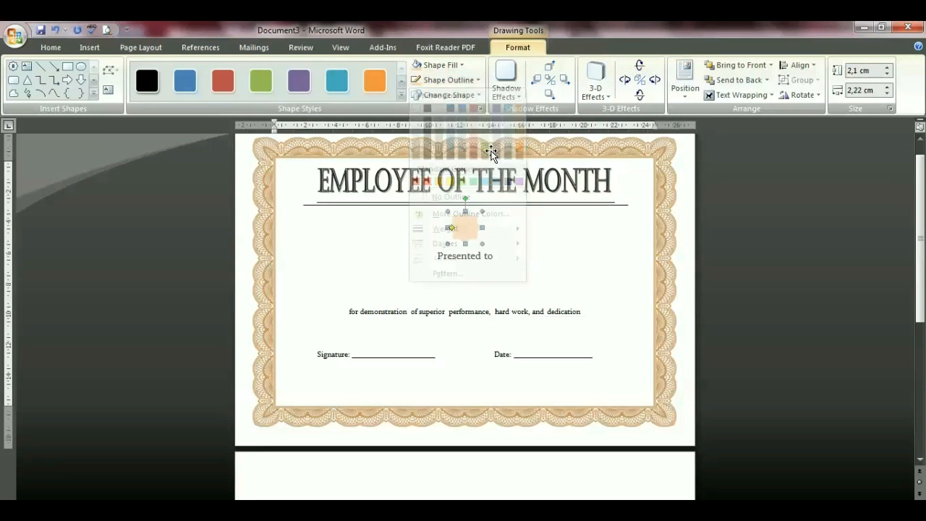
click(446, 80)
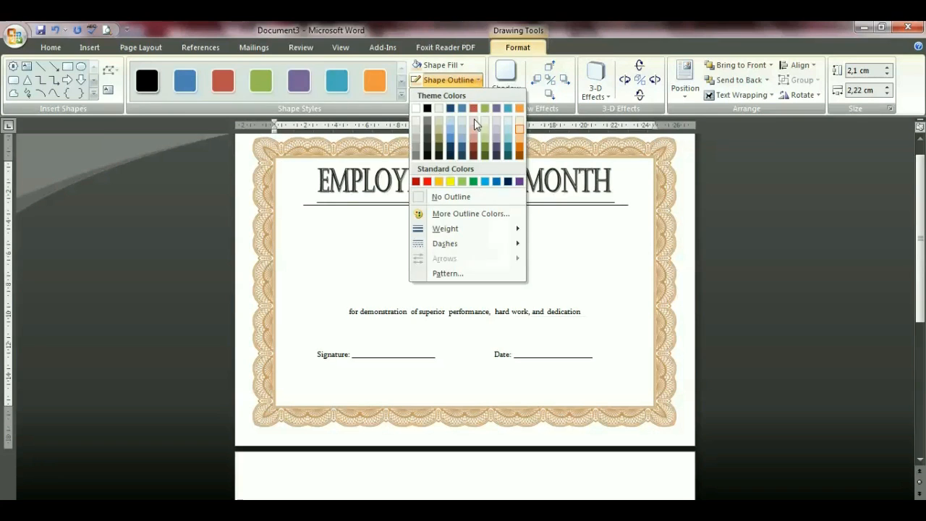
click(454, 181)
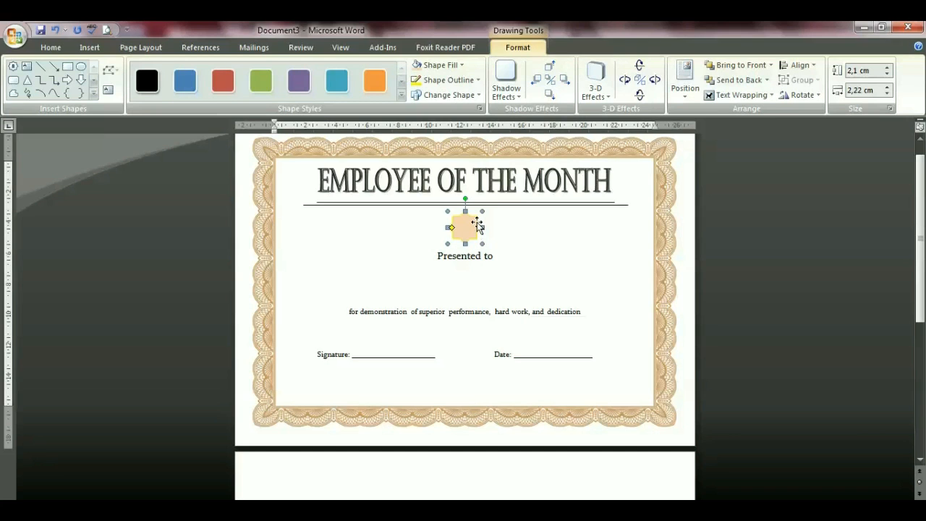
Step: Darken the star's fill to a custom orange with RGB 246, 164, 96
click(442, 65)
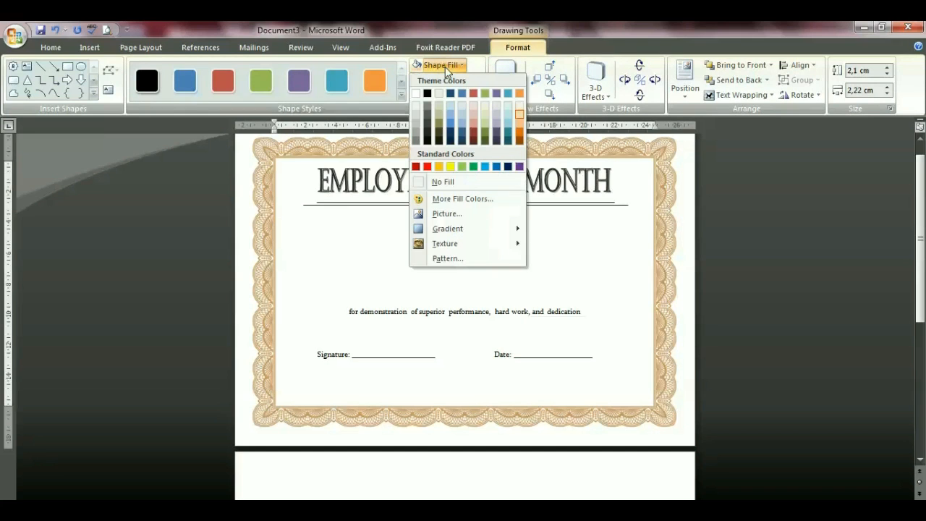
click(464, 198)
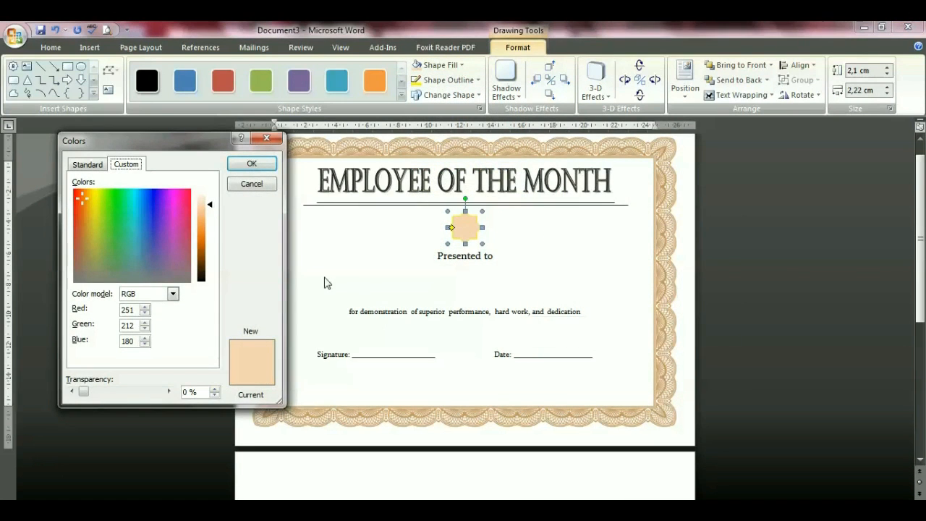
click(204, 221)
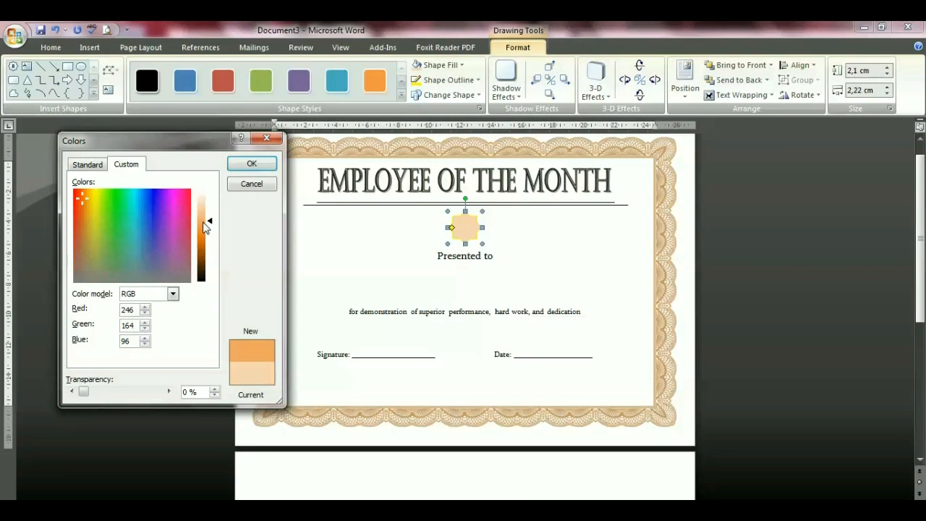
click(250, 164)
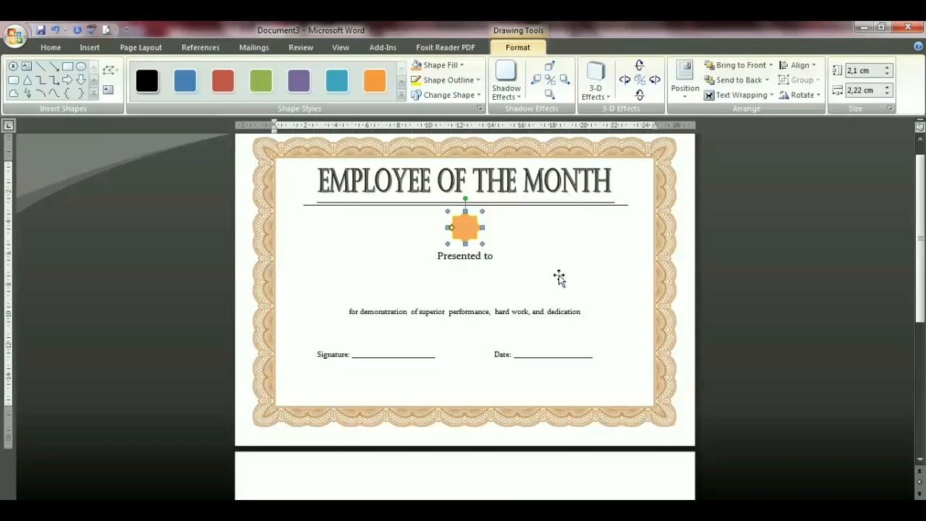
Step: Copy the orange star and paste a duplicate onto the certificate
right_click(465, 228)
click(510, 251)
click(677, 230)
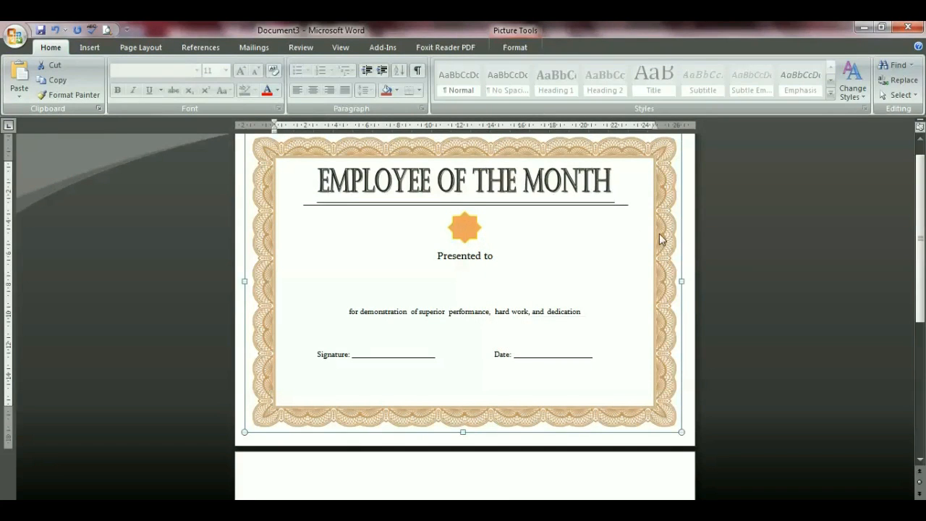
key(ctrl+v)
click(518, 48)
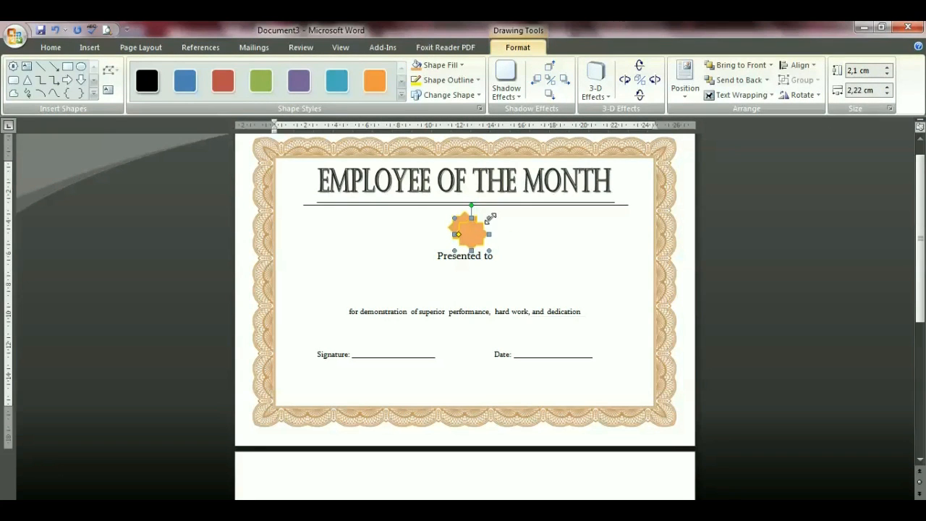
Step: Shrink the pasted star to about 1.78 cm high by 1.8 cm wide and place it just right of the center star
mouse_move(488, 218)
mouse_down()
mouse_move(481, 215)
mouse_move(502, 230)
mouse_up()
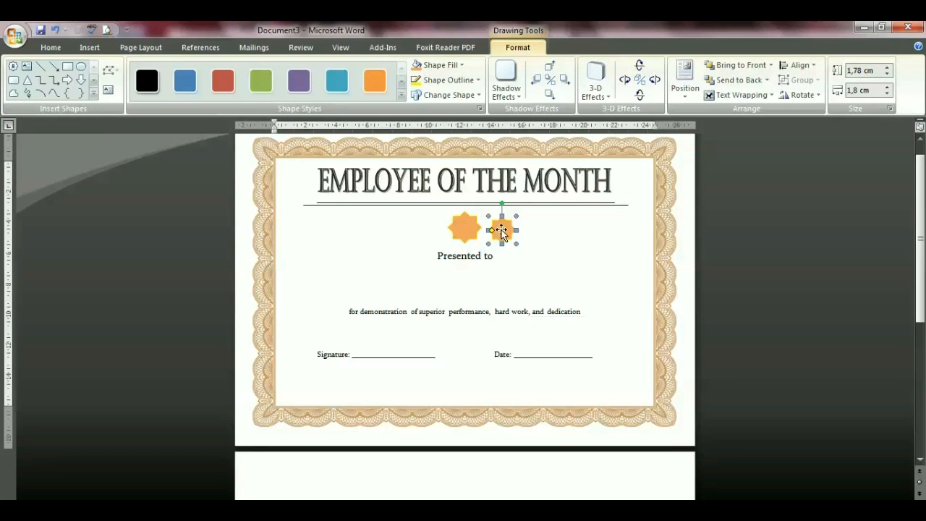
key(ctrl+Left)
key(ctrl+Left)
key(ctrl+Left)
key(ctrl+Up)
Step: Duplicate the small star and place the copy left of the center star, level with and mirroring the right one
right_click(499, 231)
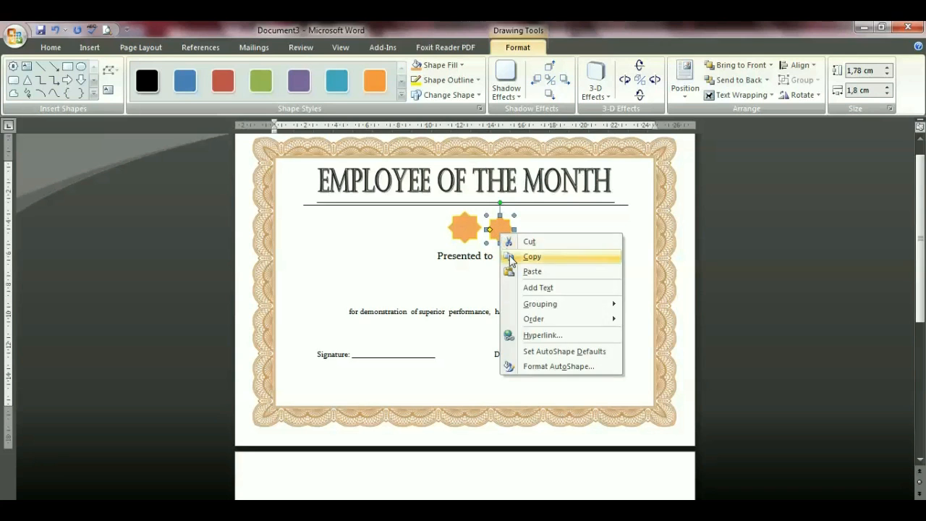
click(513, 259)
right_click(379, 226)
click(407, 265)
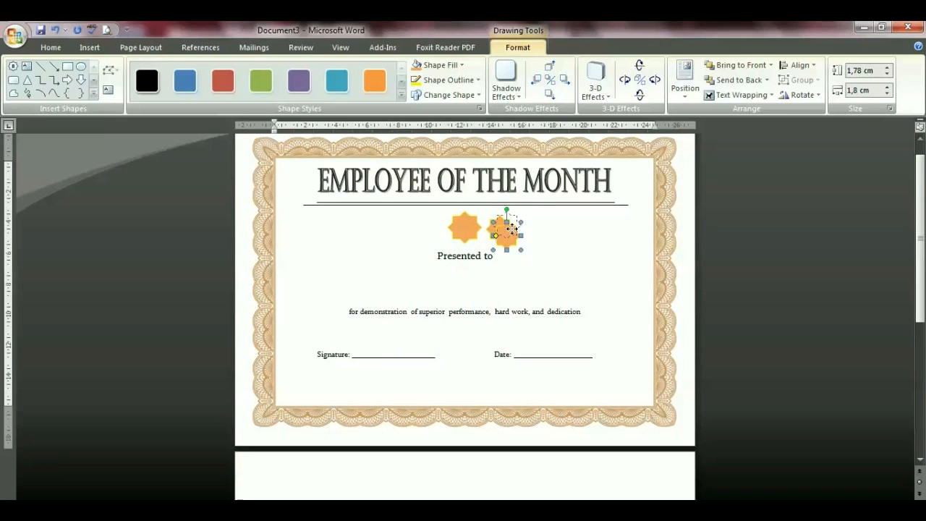
drag(514, 230, 514, 224)
key(Left)
key(Left)
key(Left)
key(Left)
key(Left)
key(Left)
key(Left)
key(Left)
key(Left)
key(Left)
key(Left)
key(Left)
key(Left)
key(Left)
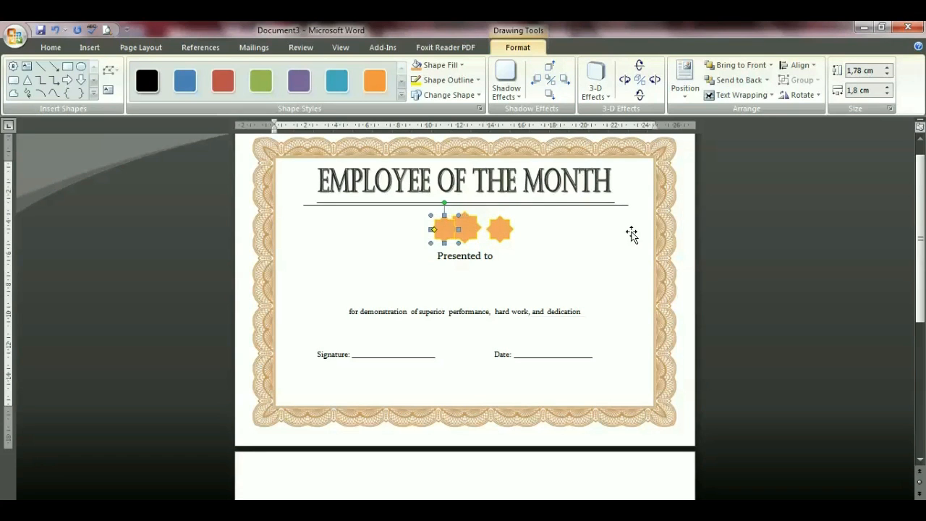
key(Left)
key(Left)
key(ctrl+Left)
Step: Add a blank line between the stars and "Presented to"
click(688, 240)
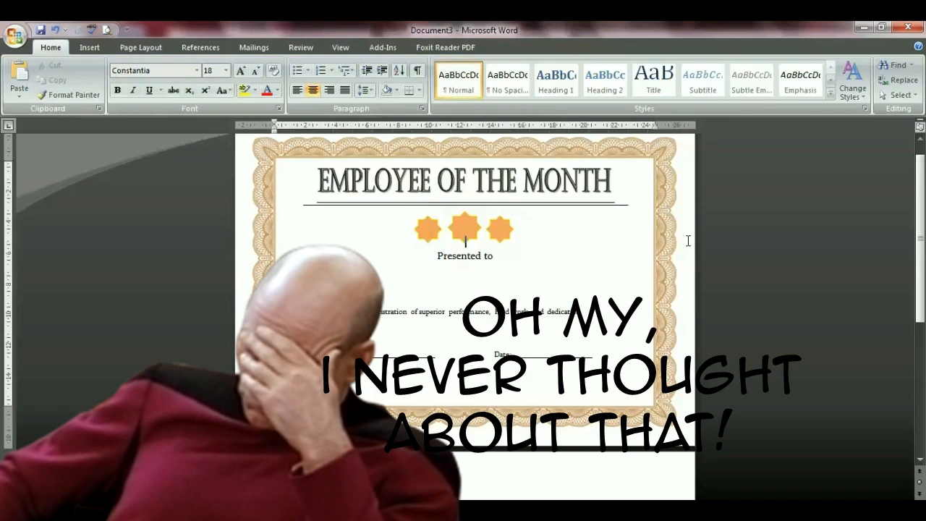
scroll(688, 240, down, 1)
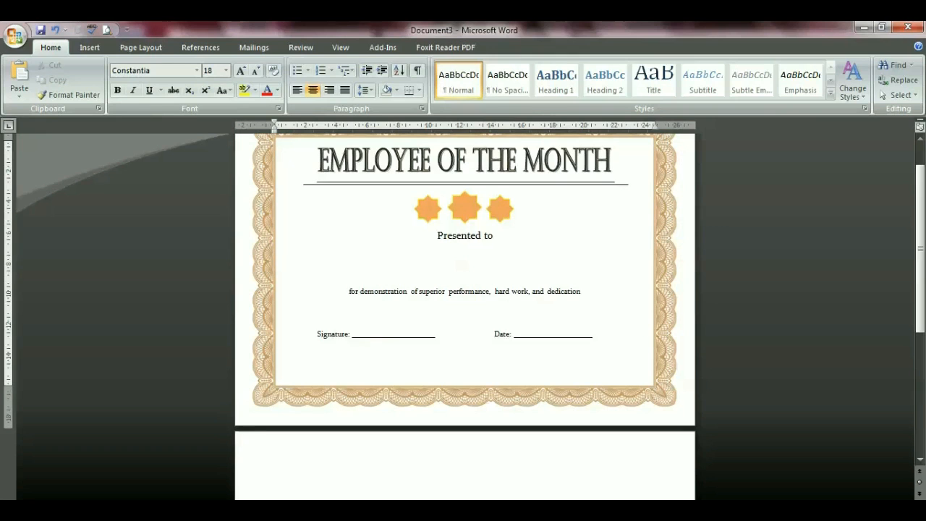
key(Return)
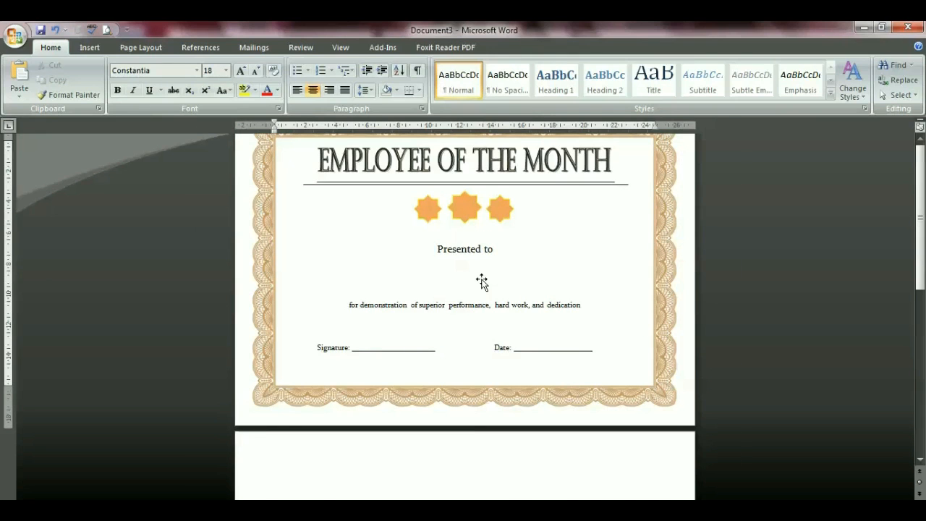
Step: Enter "NAME" above the "for demonstration" line, underlined and at font size 26
scroll(482, 280, up, 1)
click(456, 356)
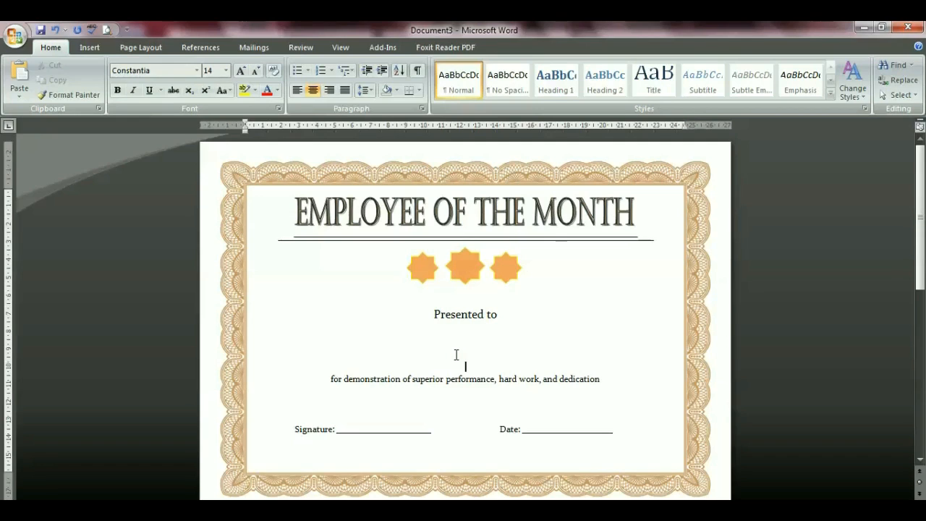
text(NAME)
key(shift+Left)
key(shift+Left)
key(shift+Left)
key(shift+Left)
key(ctrl+u)
click(226, 70)
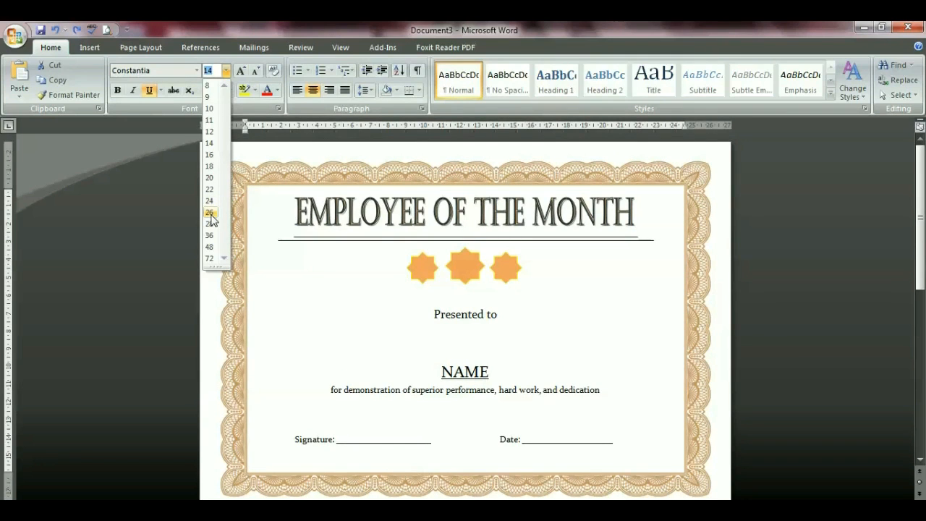
click(210, 214)
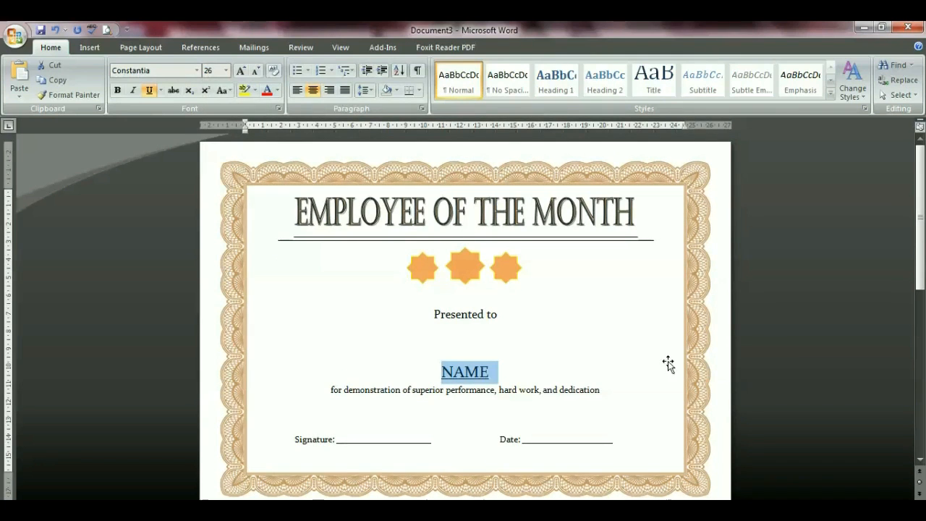
Step: Remove an empty line between "Presented to" and "NAME", and extend the placeholder to "NAME OF RECIPIENT"
click(724, 338)
key(Delete)
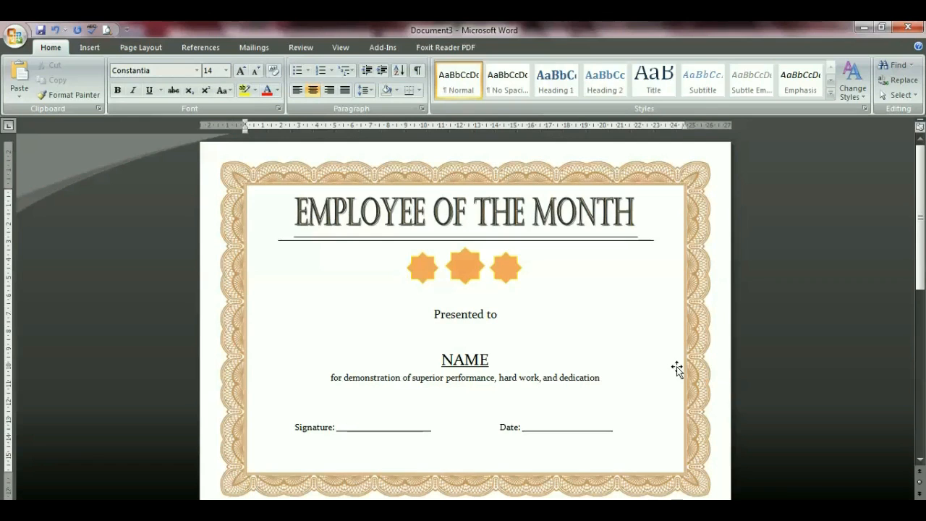
click(490, 358)
text(O)
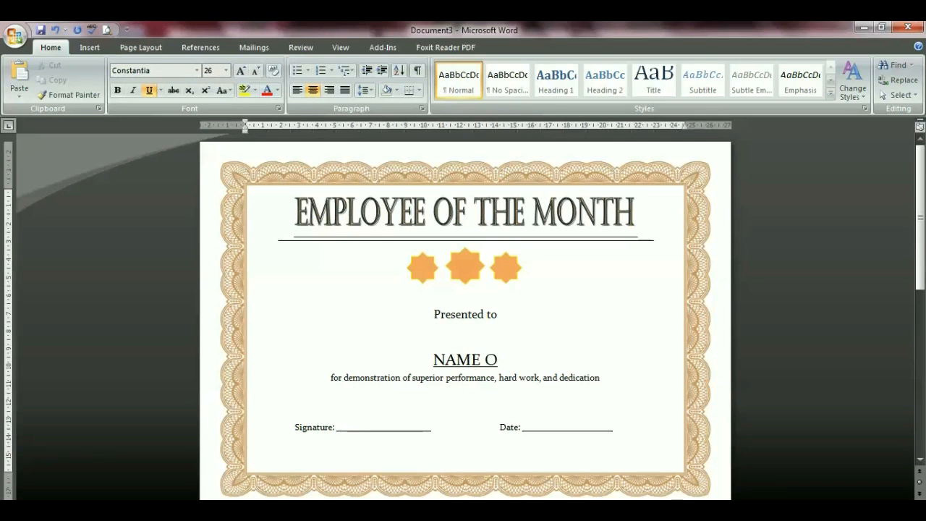
text(F RECIPIENT)
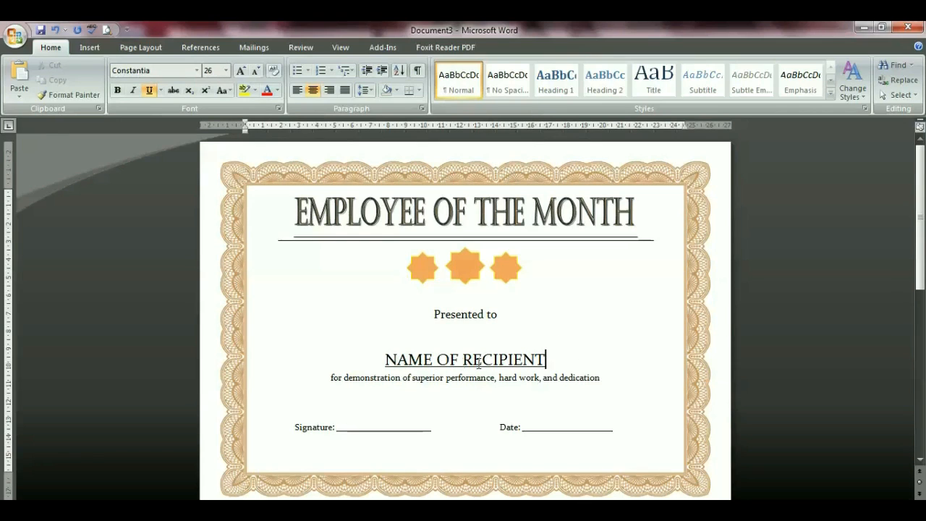
Step: Duplicate the longer decorative line under the certificate title
scroll(554, 369, down, 1)
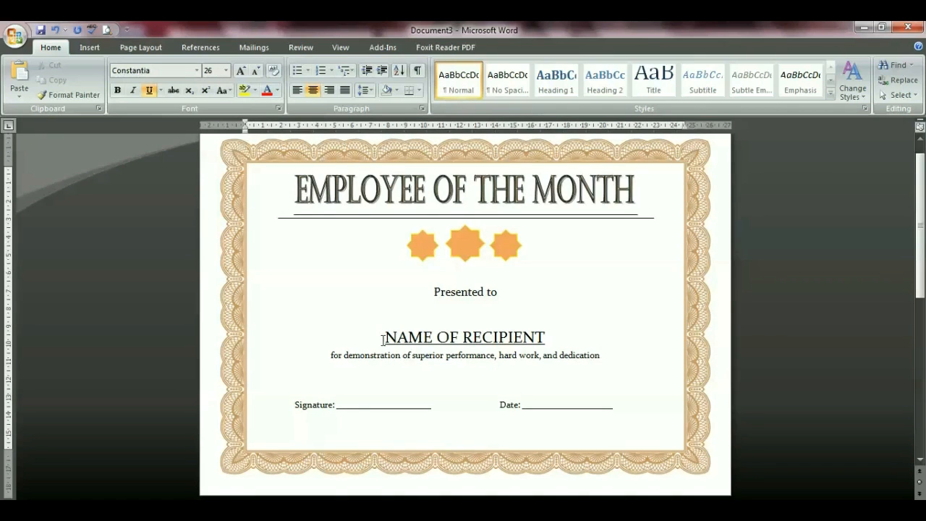
click(509, 218)
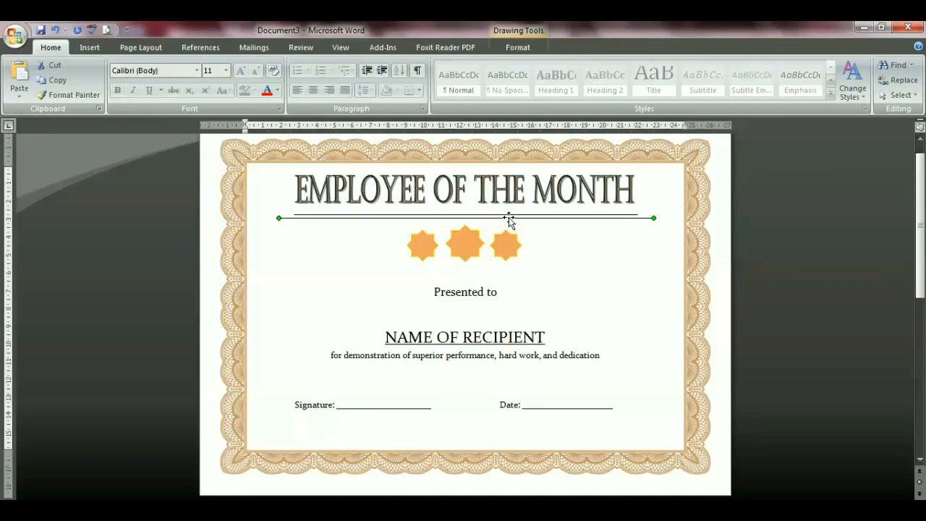
right_click(509, 217)
click(518, 240)
right_click(545, 315)
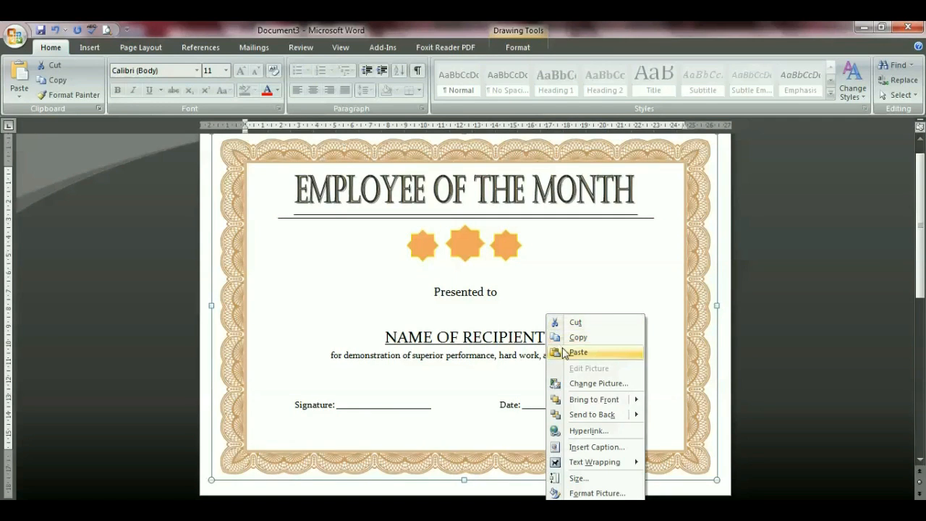
click(564, 352)
Step: Move the copied line down to the base of "NAME OF RECIPIENT", aligned horizontally with the original line
drag(524, 228, 519, 226)
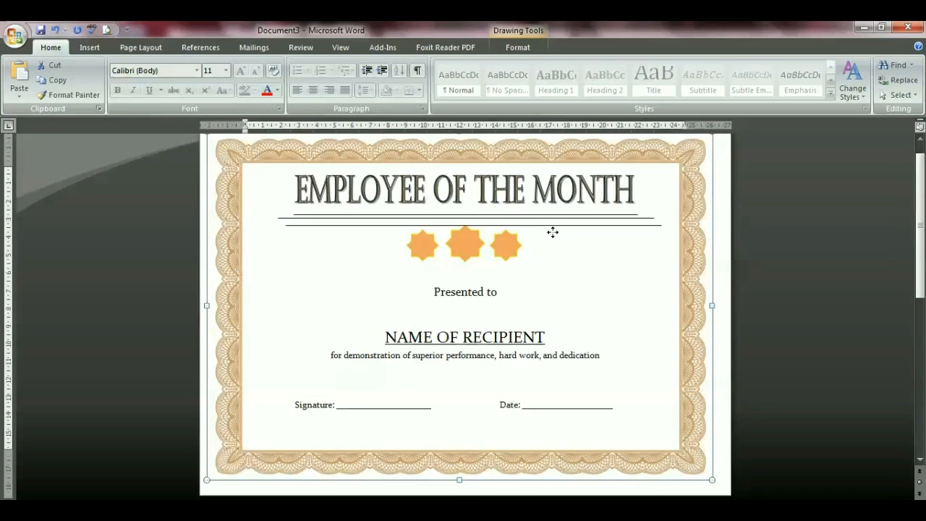
click(556, 226)
key(Left)
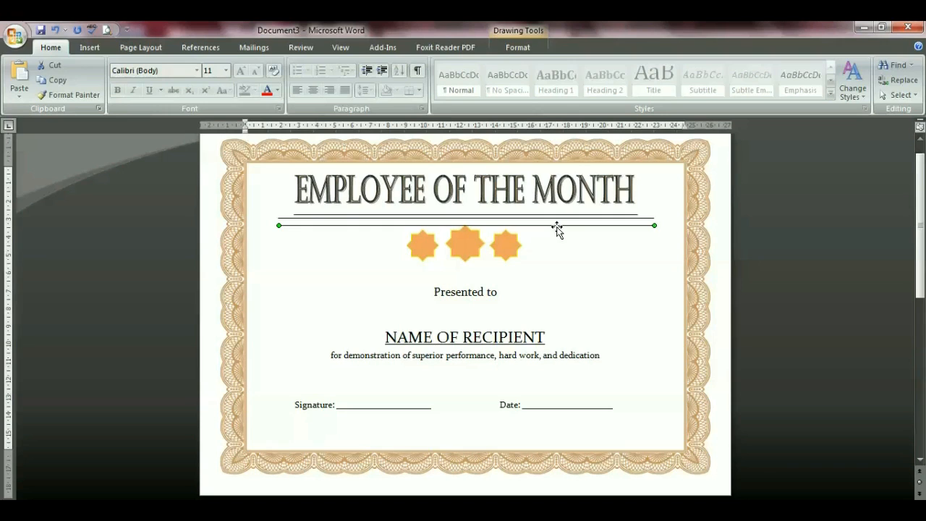
key(Down)
key(Down)
key(Down)
key(Down)
key(Down)
key(Down)
key(Down)
key(Down)
key(Down)
key(Down)
key(Down)
key(Down)
key(Down)
key(Down)
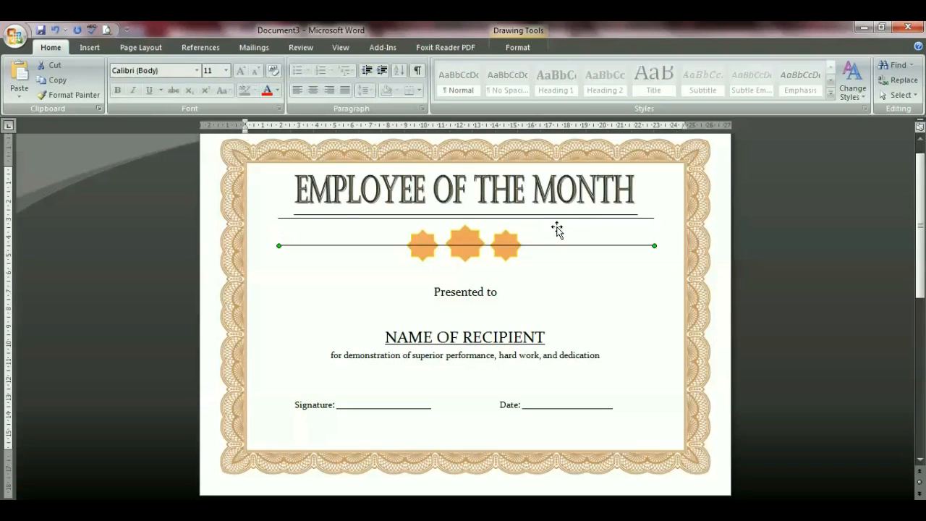
key(Down)
key(Down)
key(Down)
key(Down)
key(Down)
key(Down)
key(Down)
key(Down)
key(Down)
key(Down)
key(Down)
key(Down)
key(Down)
key(Down)
key(Down)
key(Down)
key(Down)
key(Down)
key(Down)
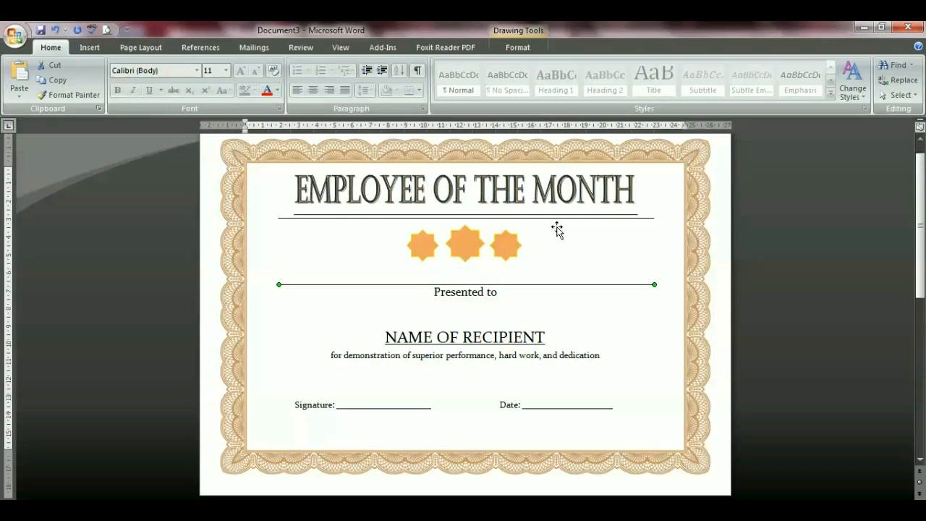
key(Down)
key(Down)
key(Down)
key(Down)
key(Down)
key(Down)
key(Down)
key(Down)
key(Down)
key(Down)
key(Down)
key(Down)
key(Down)
key(Down)
key(Down)
key(Down)
key(Down)
key(Down)
key(Down)
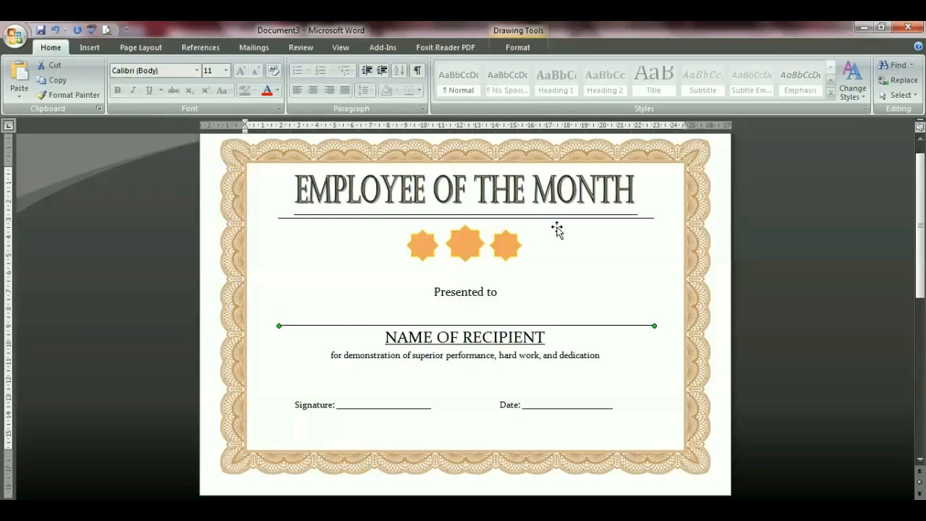
key(Down)
key(Down)
key(Down)
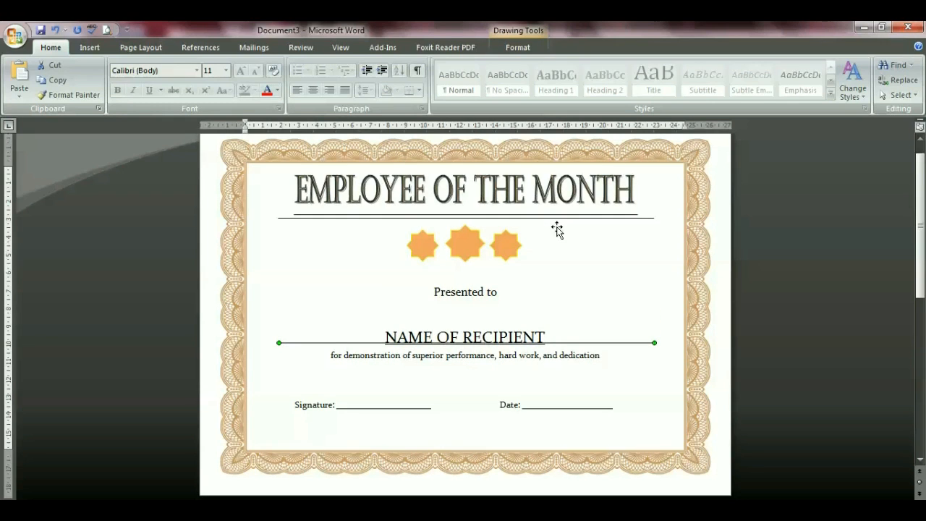
Step: Shorten the line under the recipient placeholder to 17.2 cm
click(518, 47)
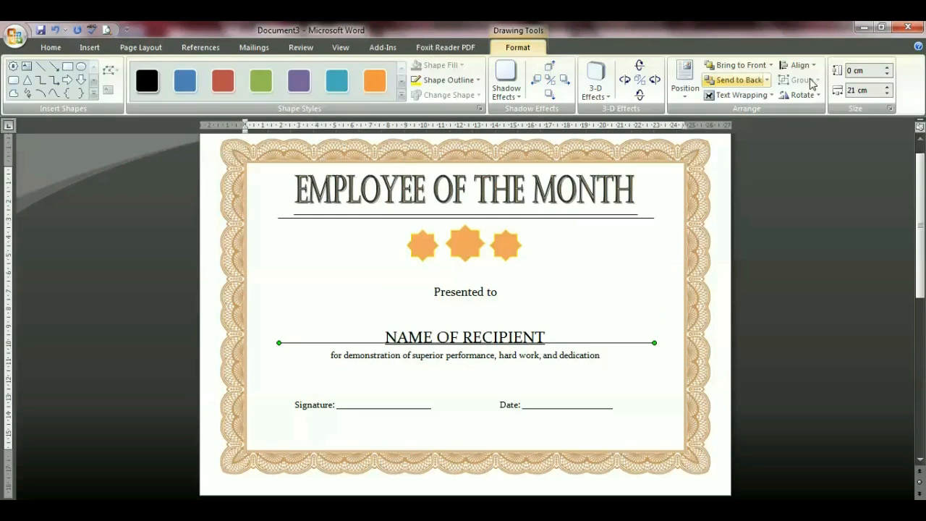
click(888, 93)
click(888, 94)
click(888, 93)
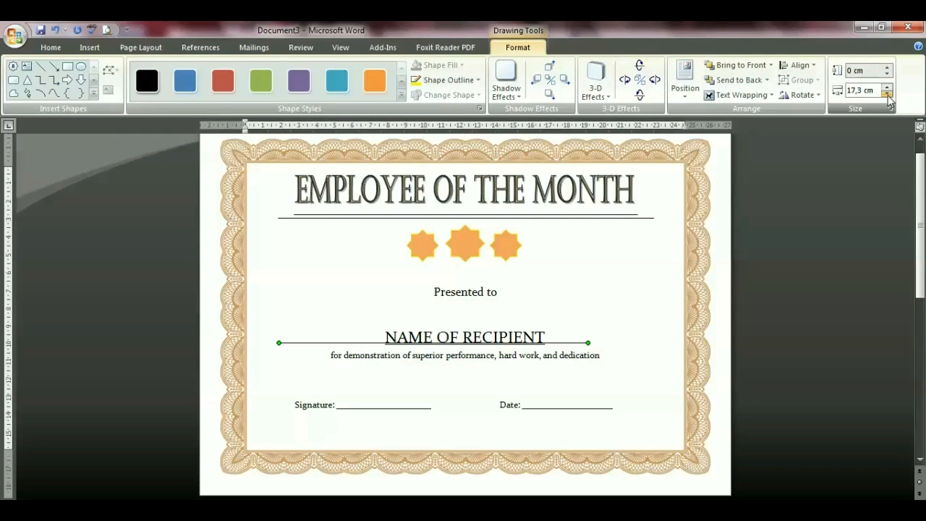
Step: Center the shortened line beneath "NAME OF RECIPIENT" and lower it slightly to sit on the text's underline
key(Right)
key(Right)
key(Right)
key(Right)
key(Right)
key(Down)
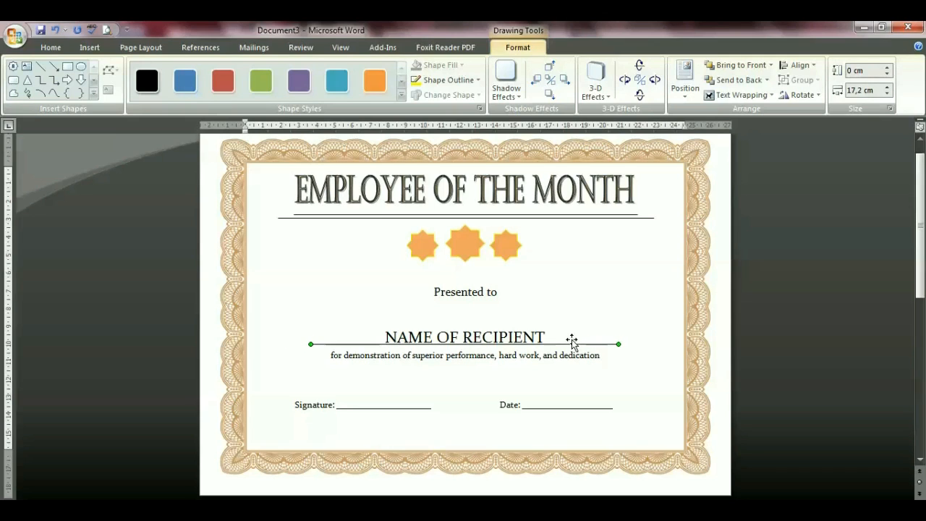
Step: Remove the text underline from "NAME OF RECIPIENT", keeping the separate drawn line beneath it
triple_click(508, 339)
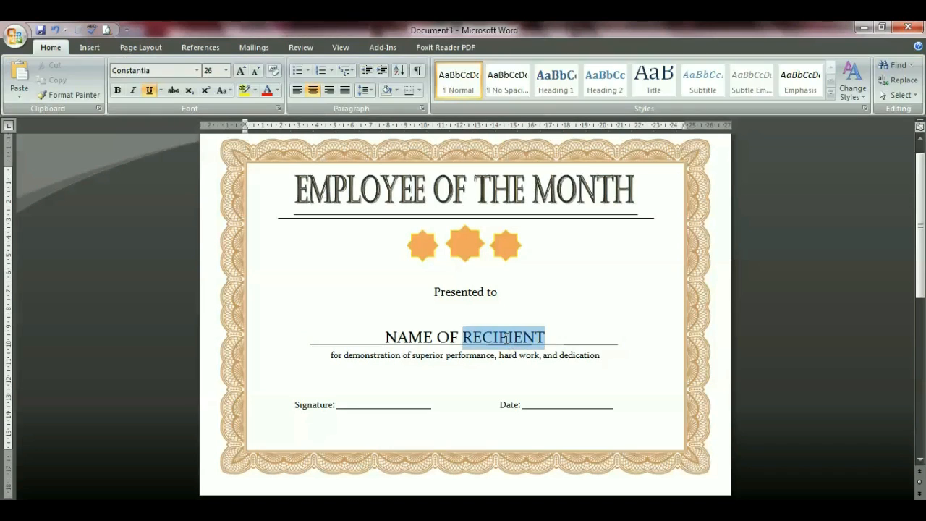
key(ctrl+z)
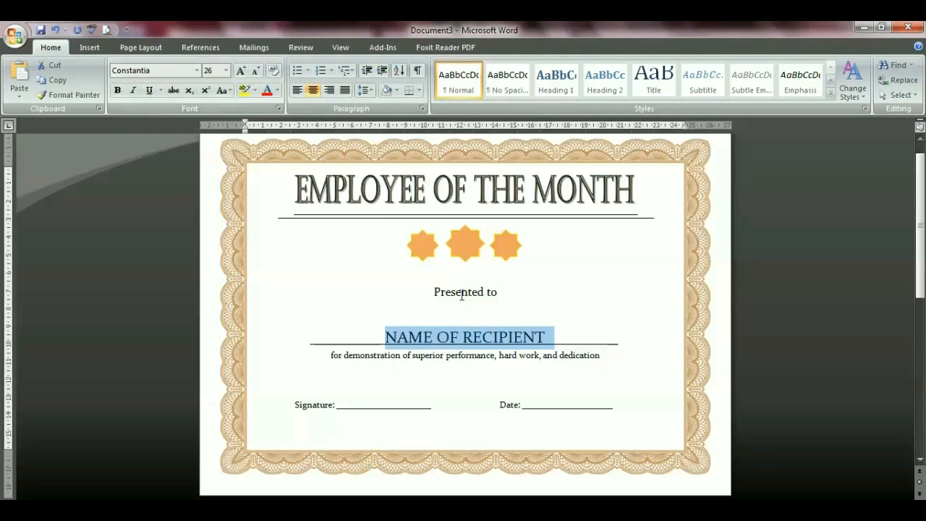
Step: Delete the blank line above "NAME OF RECIPIENT" and insert a blank line before "for demonstration of superior performance, hard work, and dedication"
click(726, 307)
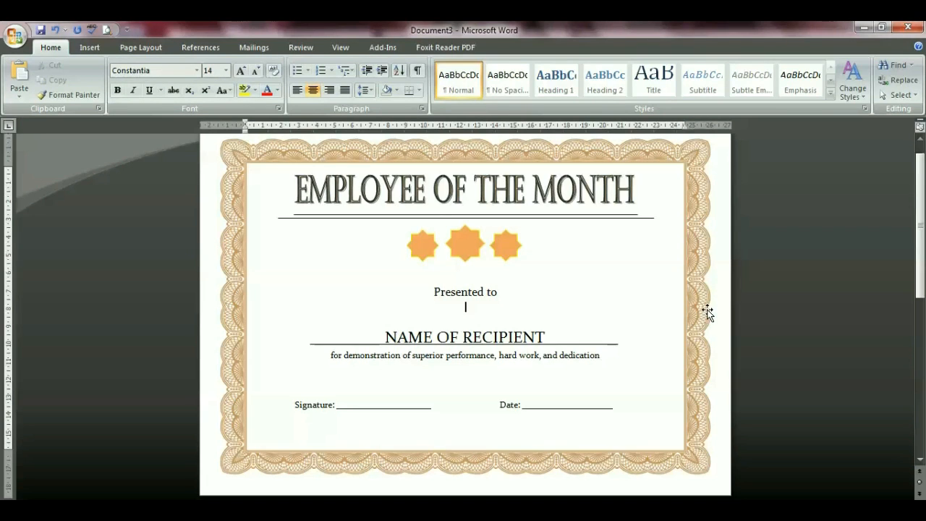
key(Delete)
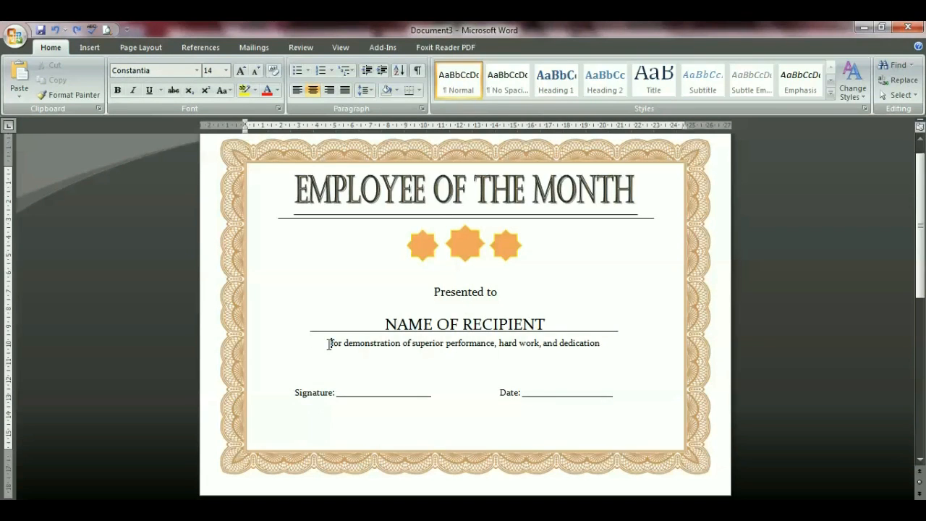
key(Return)
Step: Lower the Signature and Date row by one line and widen the gap between the two fields
click(467, 385)
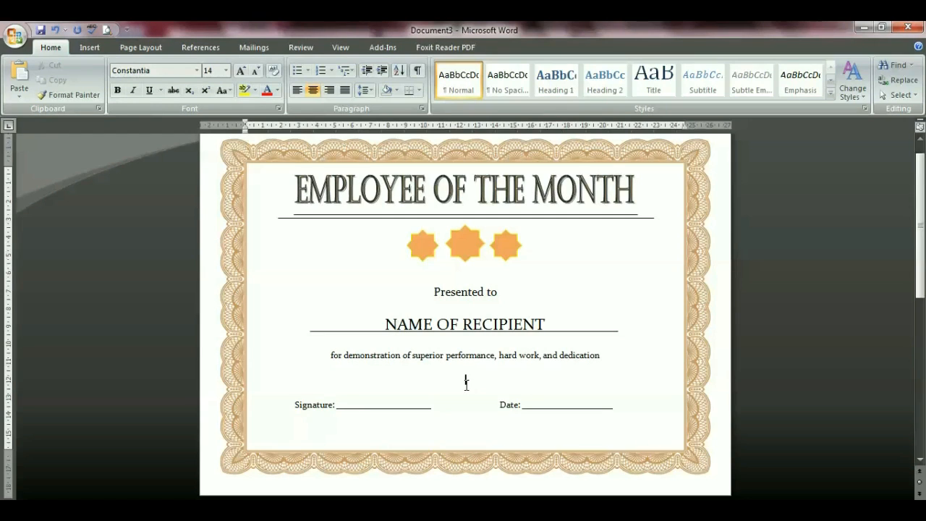
key(Return)
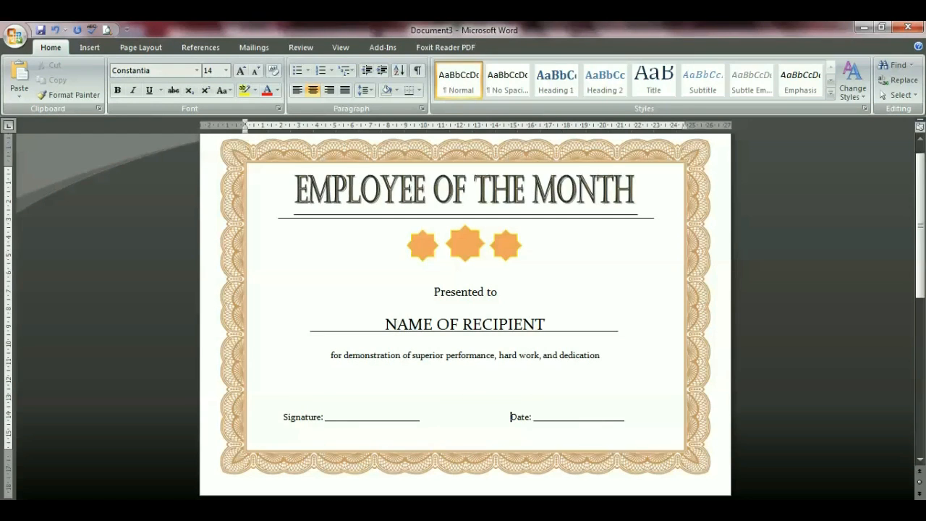
mouse_move(432, 291)
mouse_down()
mouse_move(542, 393)
mouse_move(618, 421)
mouse_up()
Step: Lengthen the blank line after "Date:" and insert another empty line above the Signature and Date row
click(583, 419)
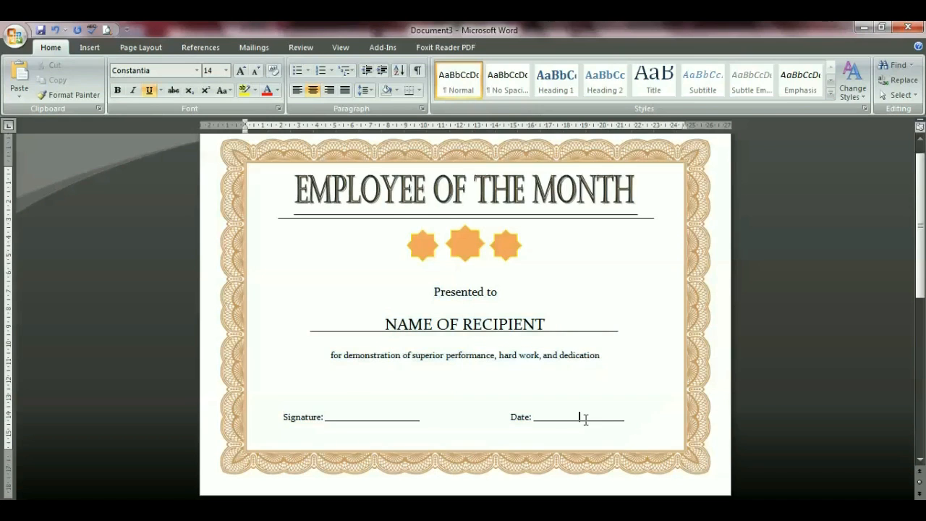
click(724, 383)
key(Return)
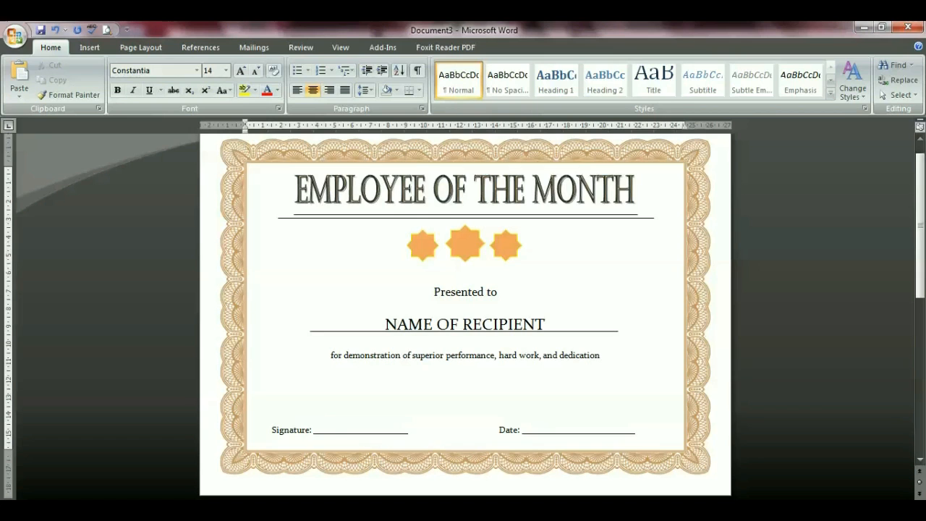